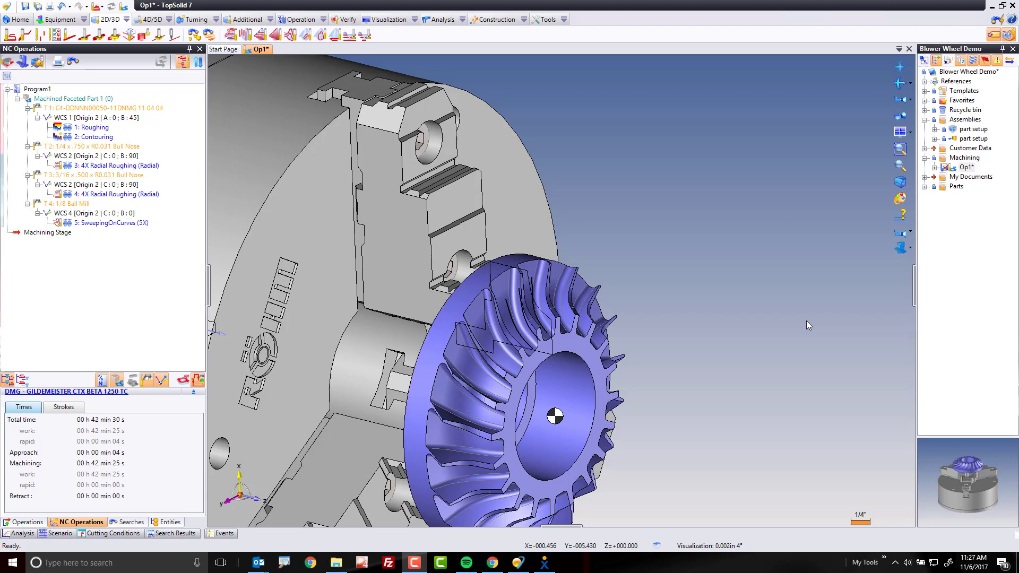
Open the Entities tree and select Sketch 2, toggling its visibility to locate its curves.
scroll(529, 375, up, 5)
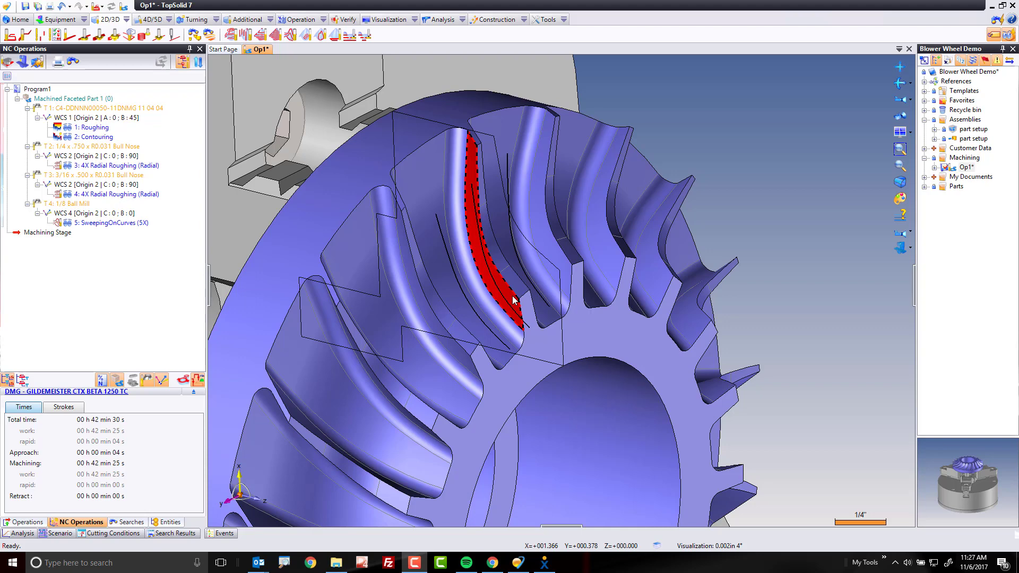
scroll(514, 300, down, 4)
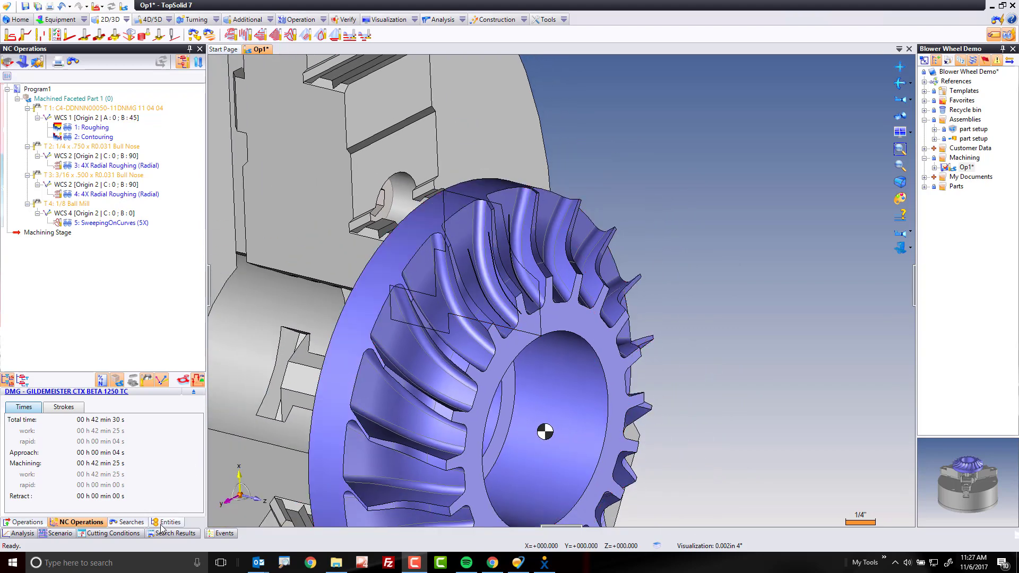
click(165, 523)
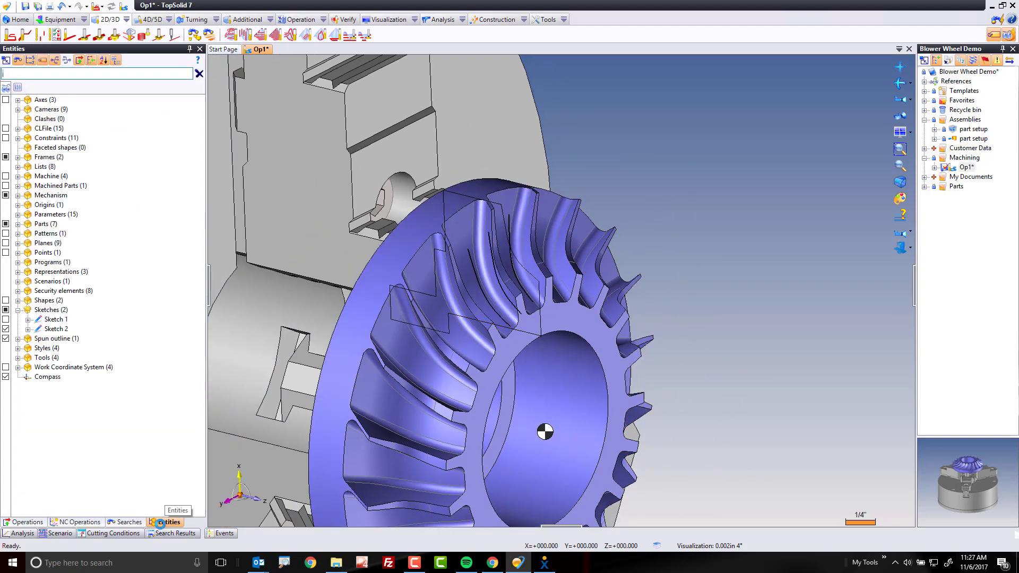
click(6, 330)
click(6, 330)
click(58, 329)
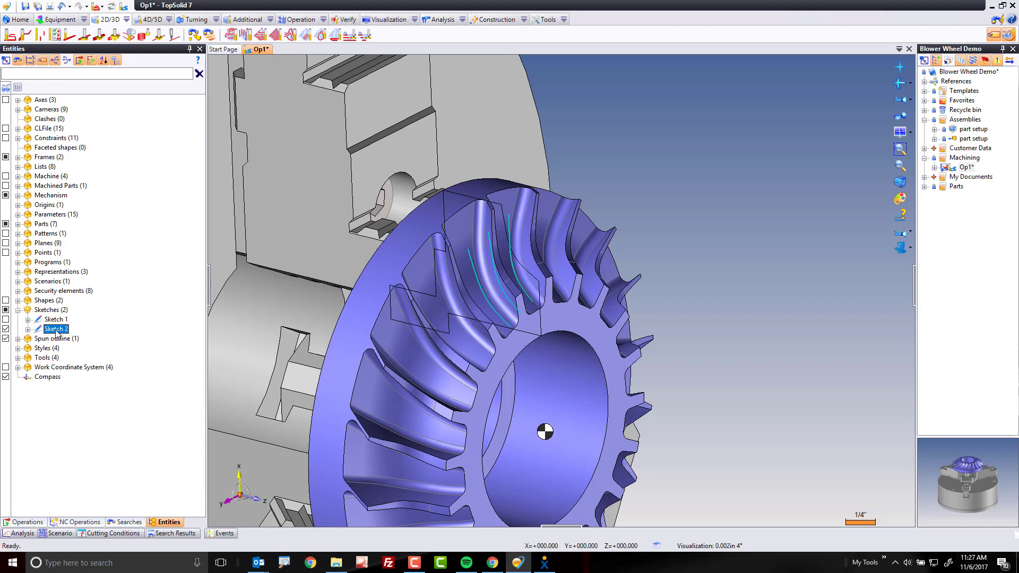
Rename Sketch 2 to 'Sketch for 5axis sweeping', hide it and return to NC Operations.
click(57, 330)
text(Sketch for 5axis sweeping)
key(Return)
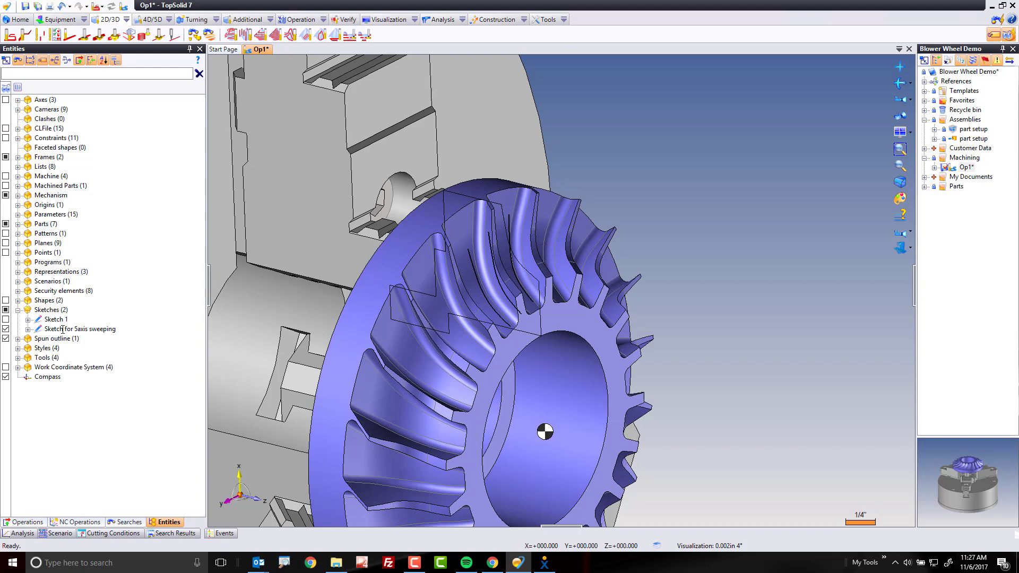
click(6, 329)
click(77, 522)
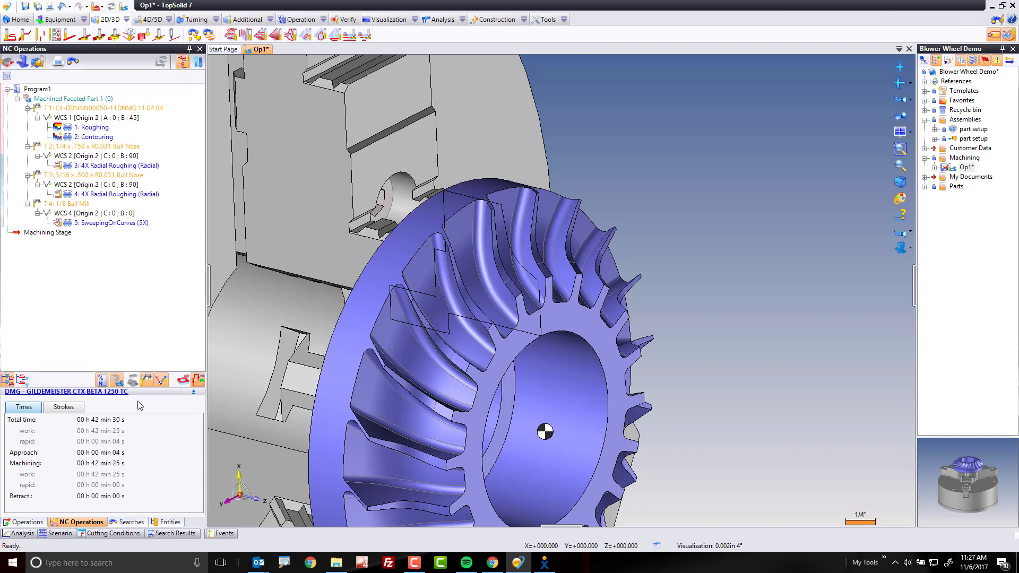
click(125, 228)
double_click(126, 227)
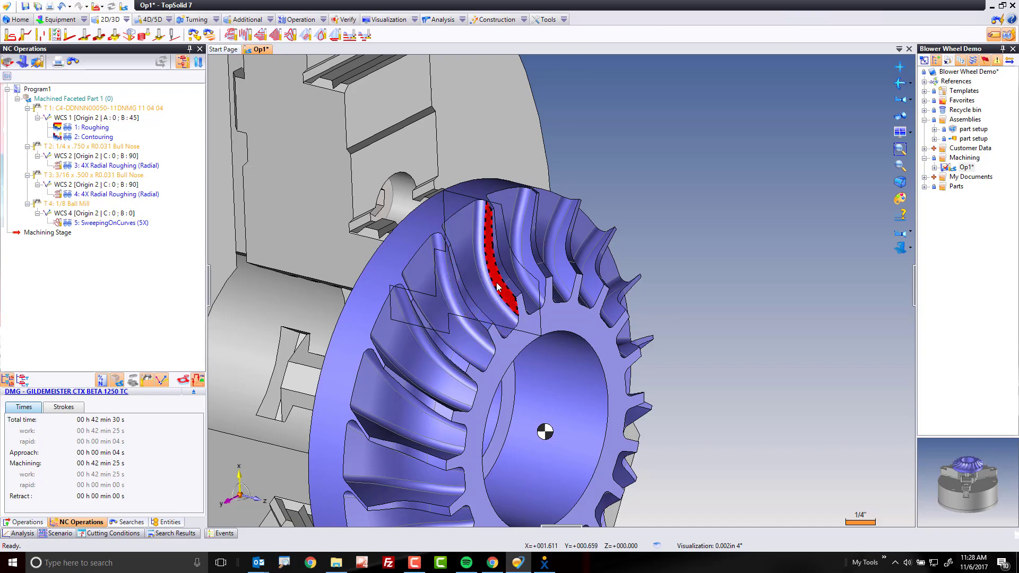
middle_drag(495, 287, 519, 301)
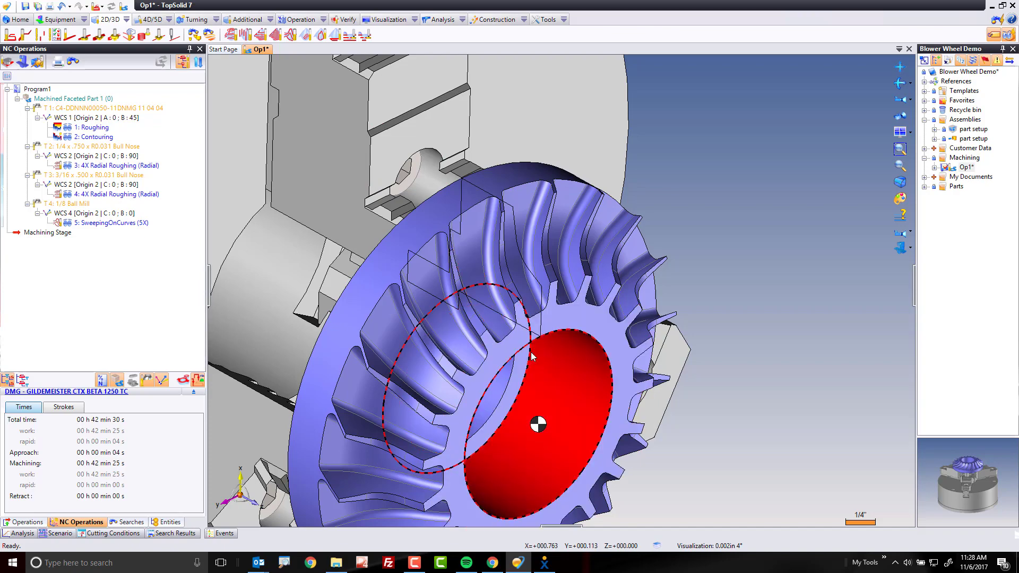
middle_drag(499, 332, 507, 305)
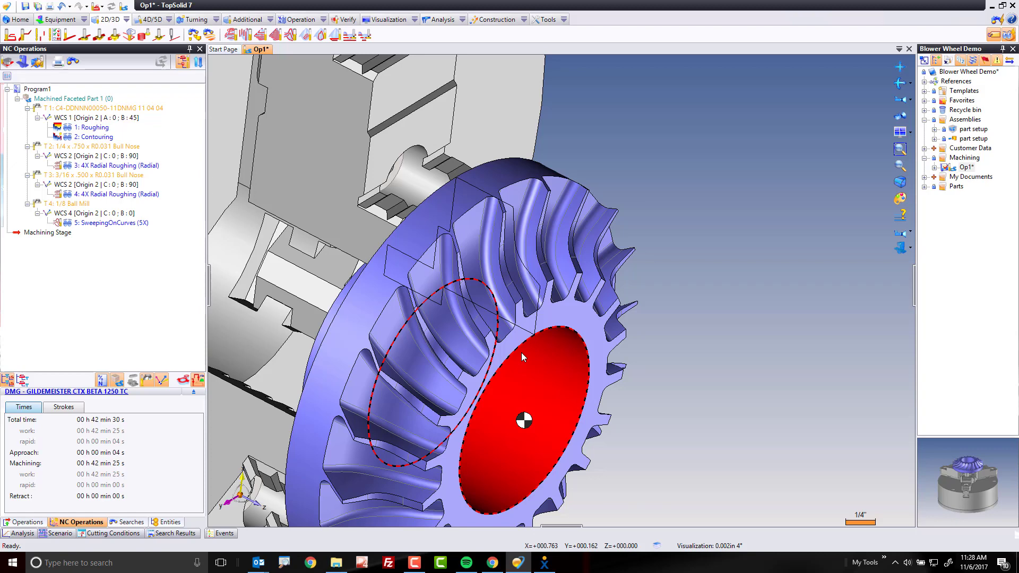
Switch to part design, select and orbit the blower wheel, and show the 3D Sketch tools.
click(126, 7)
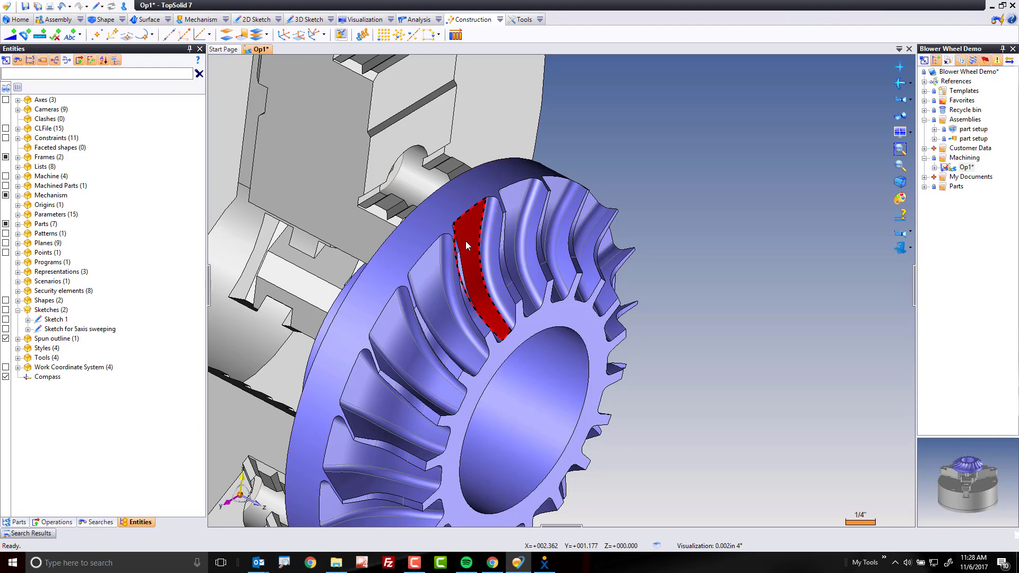
click(466, 241)
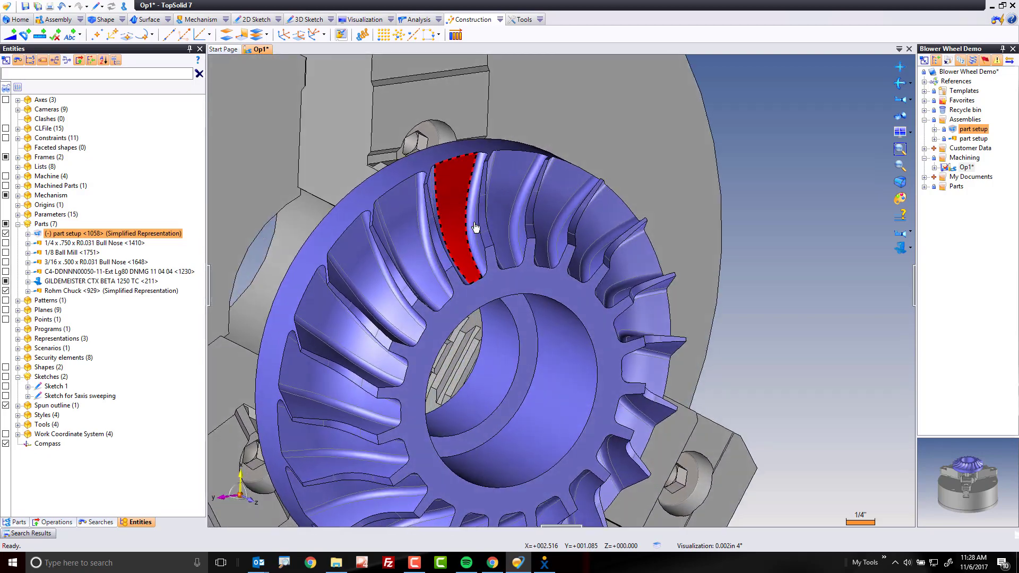
middle_drag(476, 227, 441, 170)
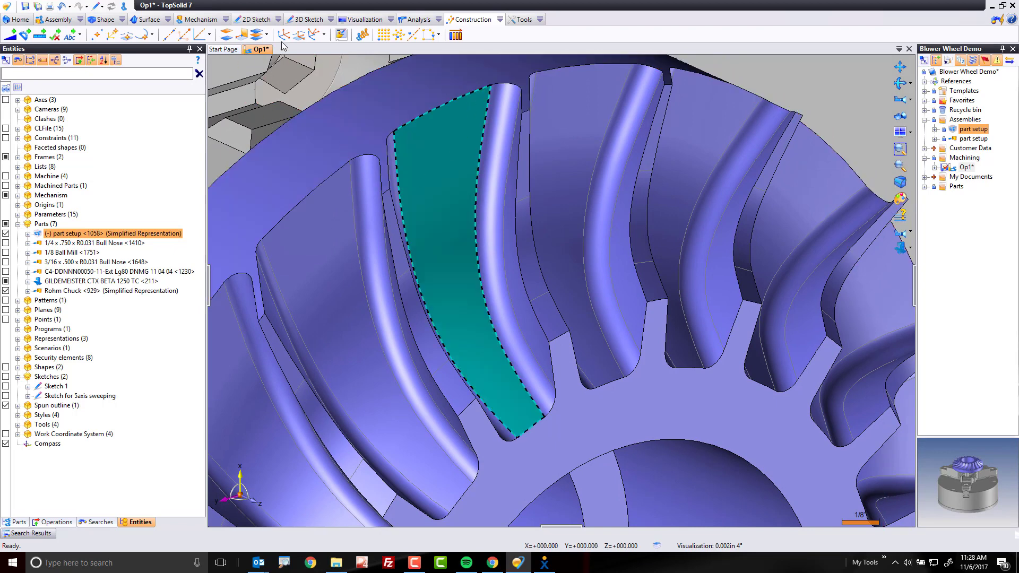
click(310, 20)
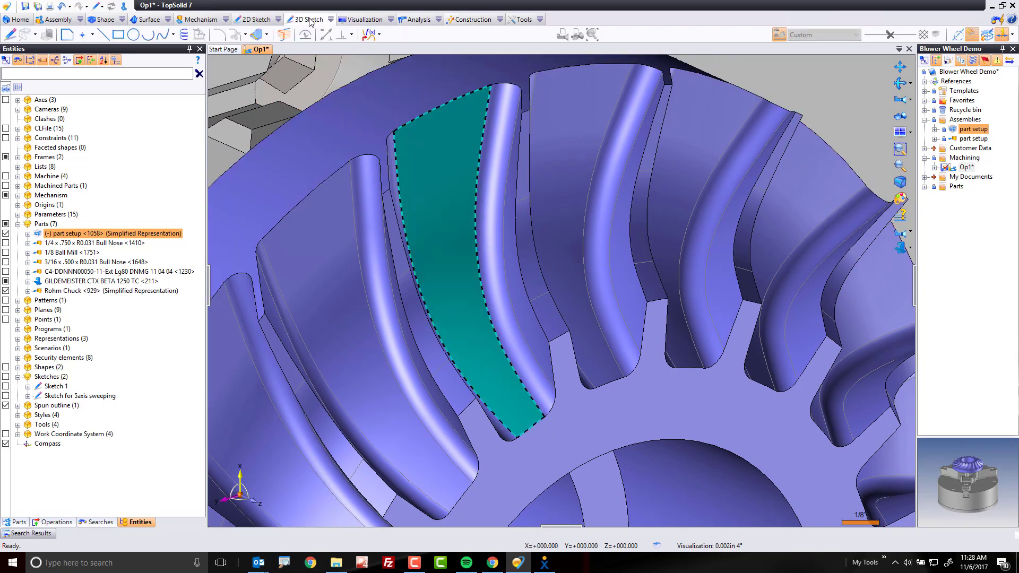
Copy the first blade edges into a new 3D sketch with Edges Copy.
click(257, 35)
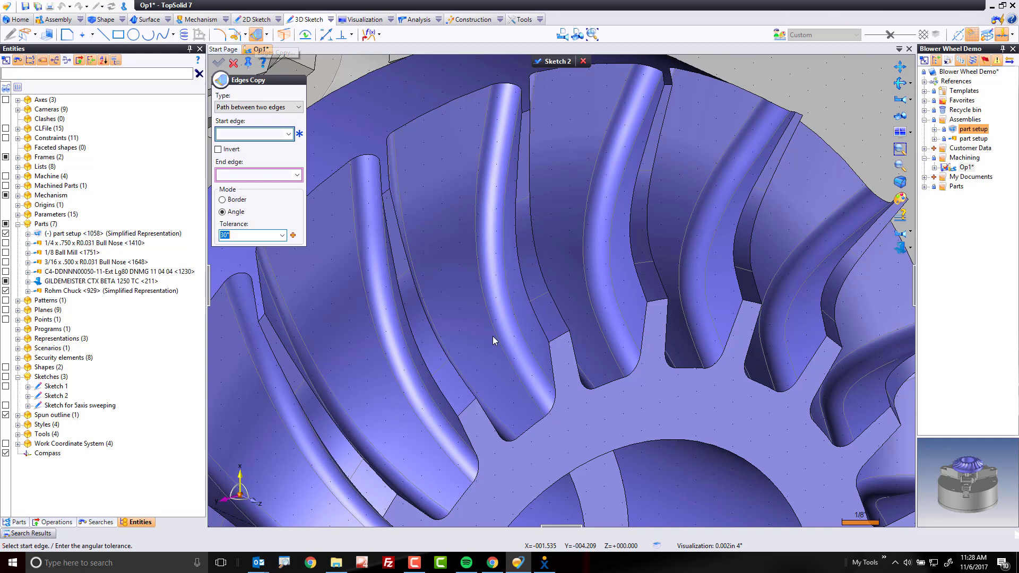
click(544, 333)
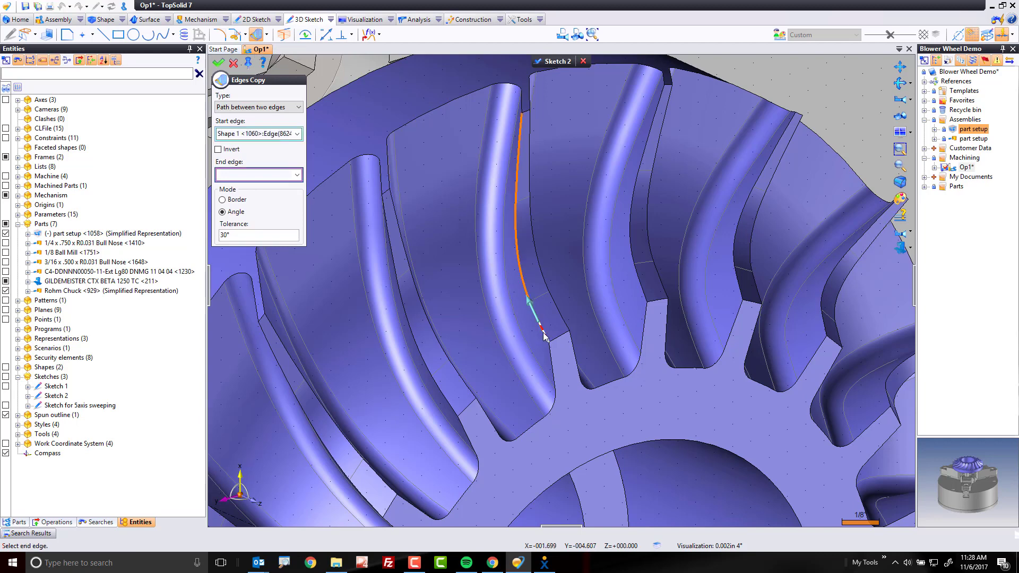
click(251, 64)
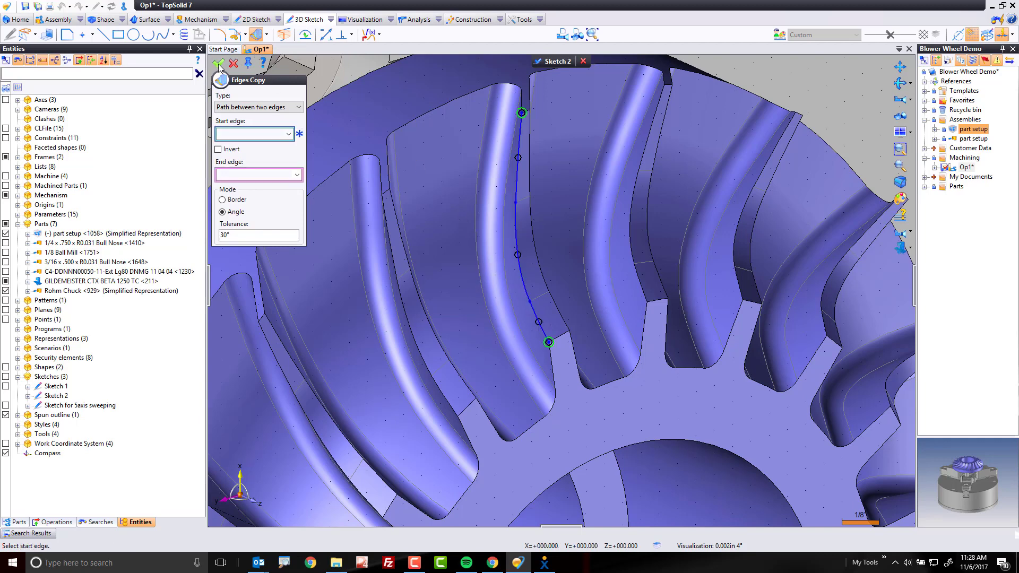
click(391, 200)
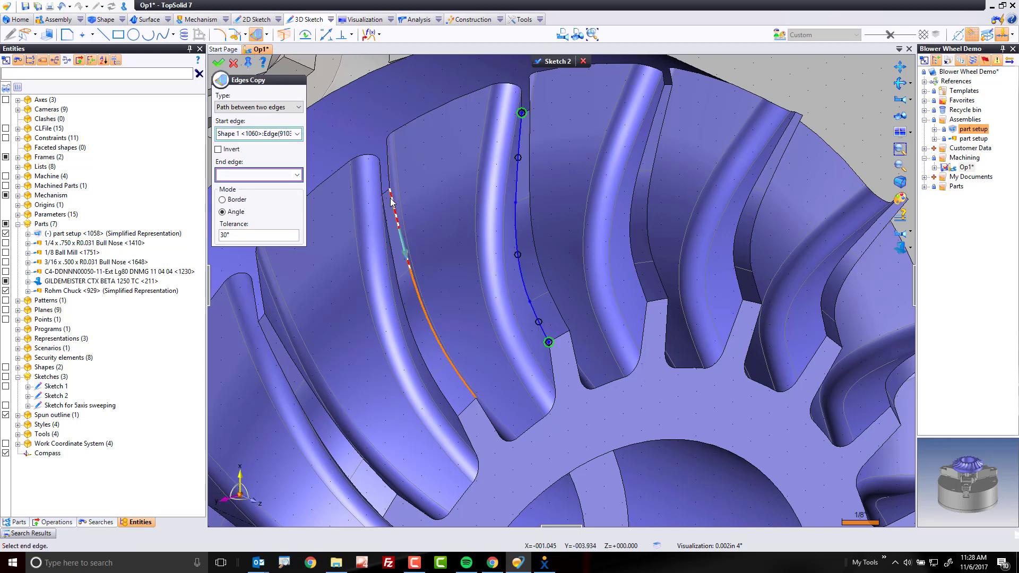
click(218, 63)
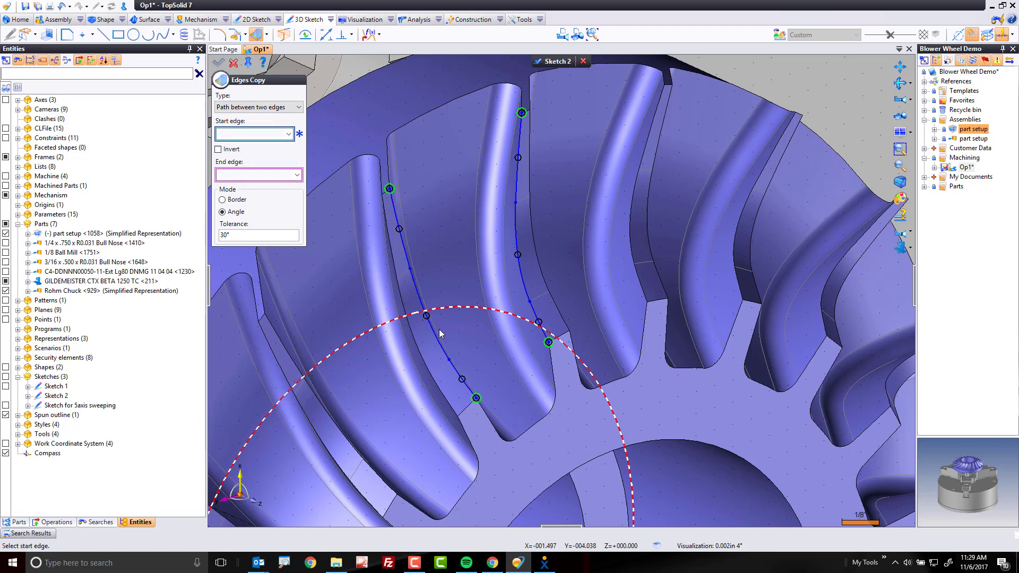
click(544, 369)
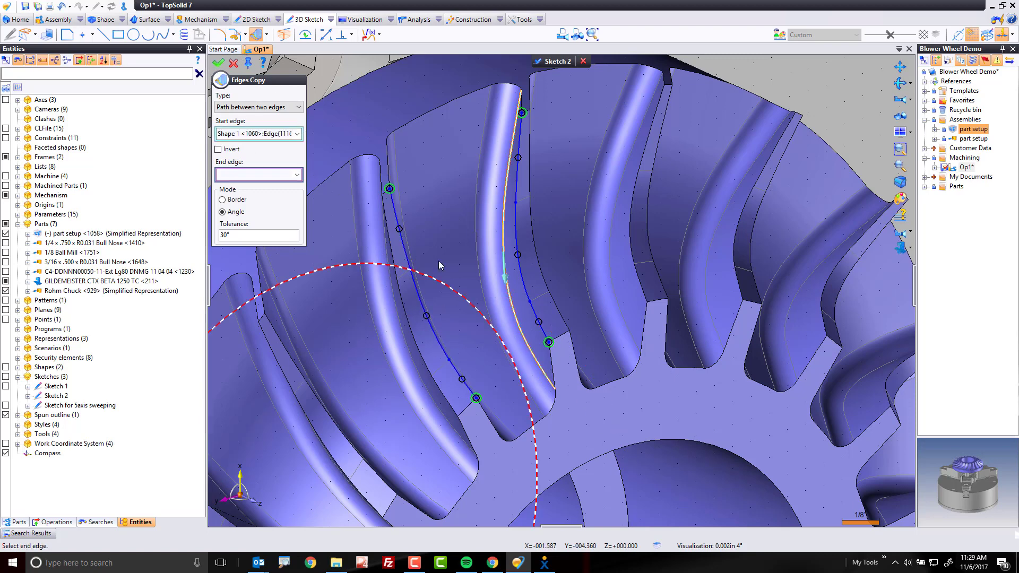
click(219, 64)
Copy the left blade's edge as well, then finish and review the copied curves.
middle_drag(440, 316, 467, 313)
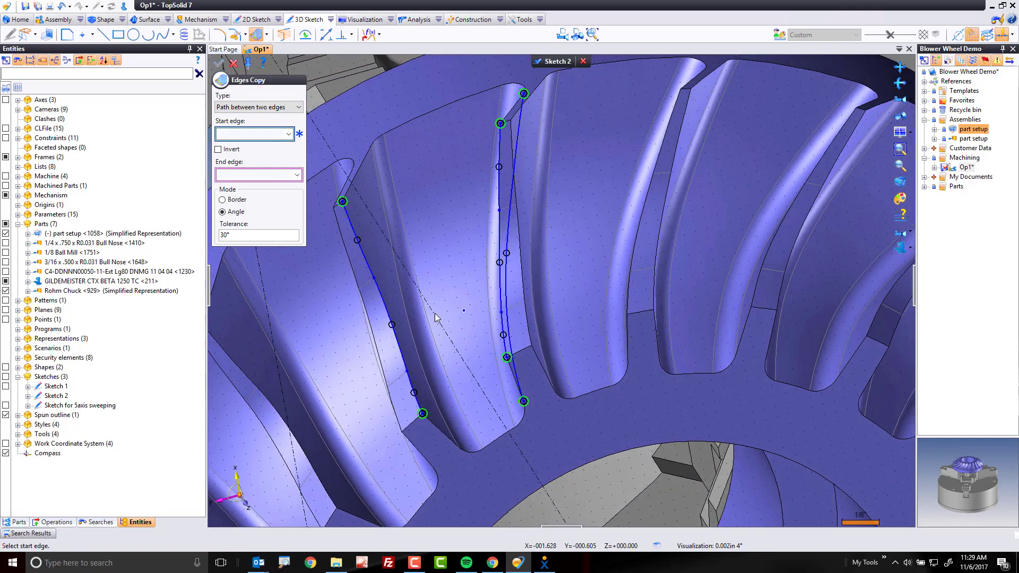
click(403, 288)
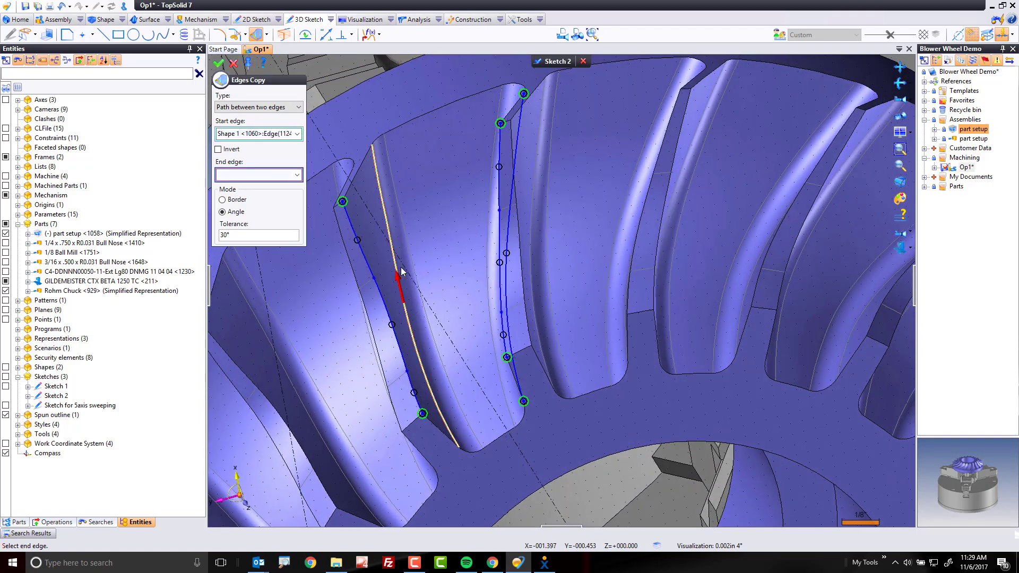
click(218, 64)
click(234, 63)
scroll(457, 238, down, 5)
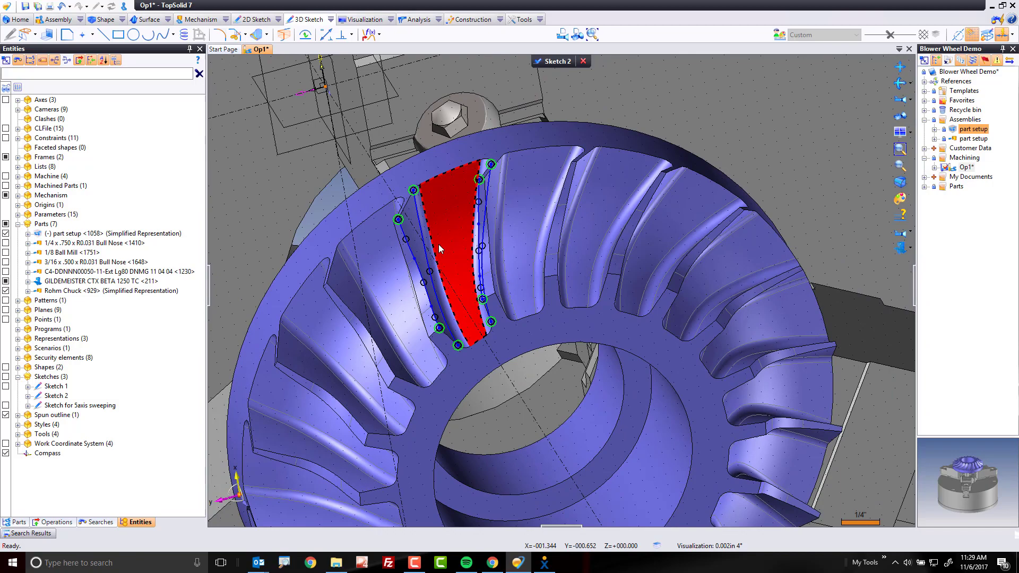
middle_drag(447, 248, 489, 251)
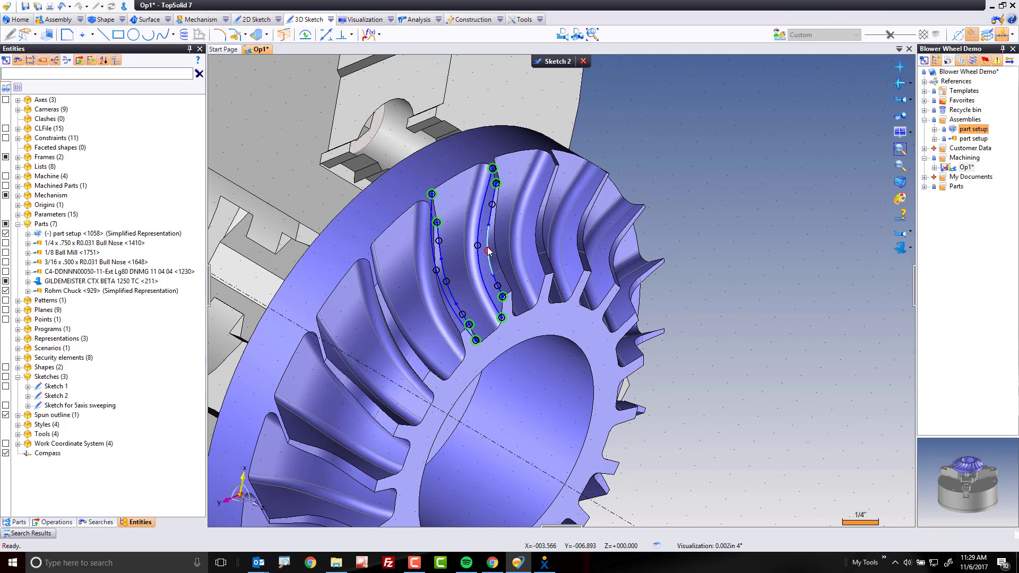
scroll(470, 193, up, 3)
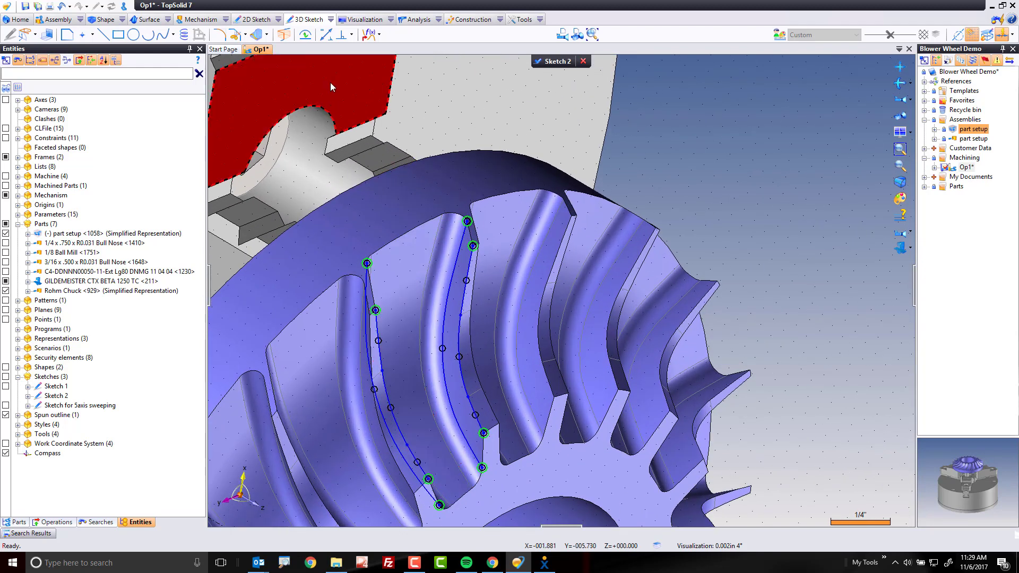
Create a blend spline between Segment(13) and Segment(17).
click(159, 38)
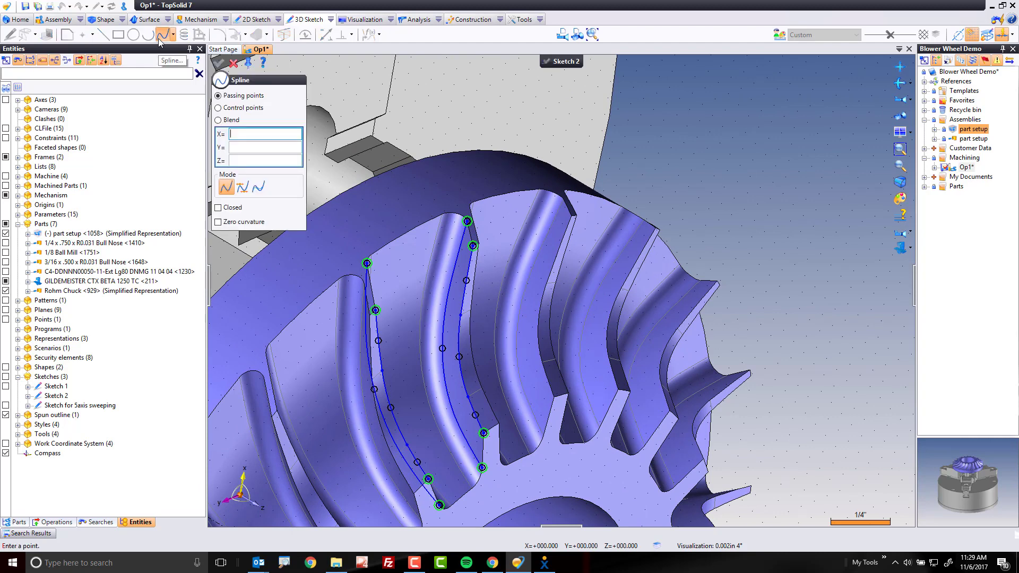
click(230, 121)
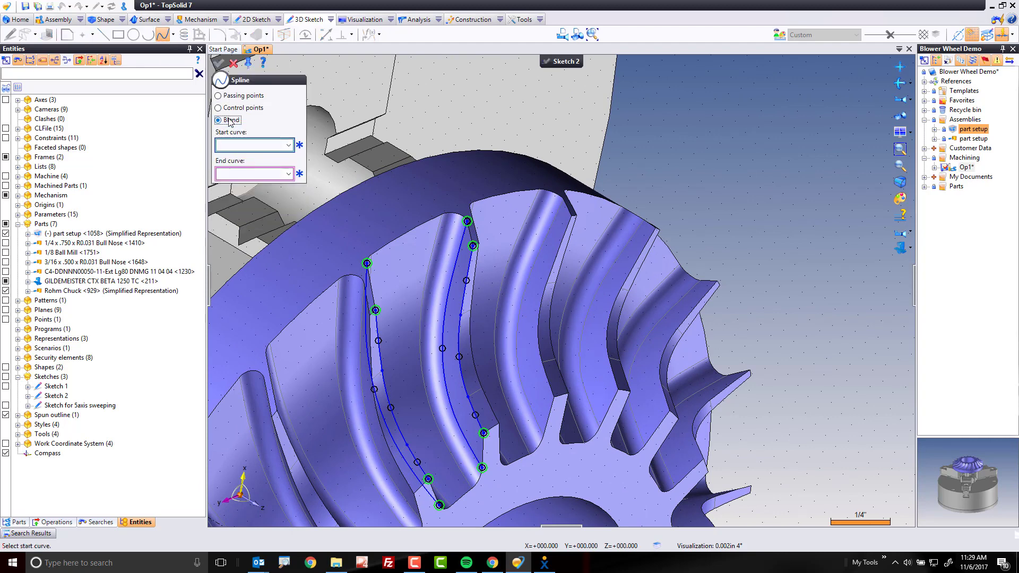
click(465, 270)
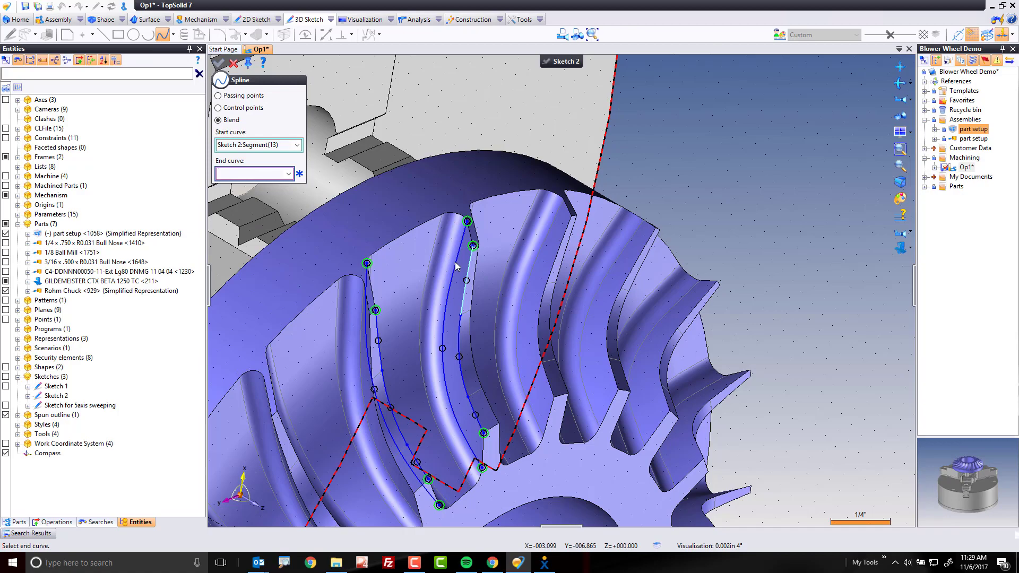
click(379, 323)
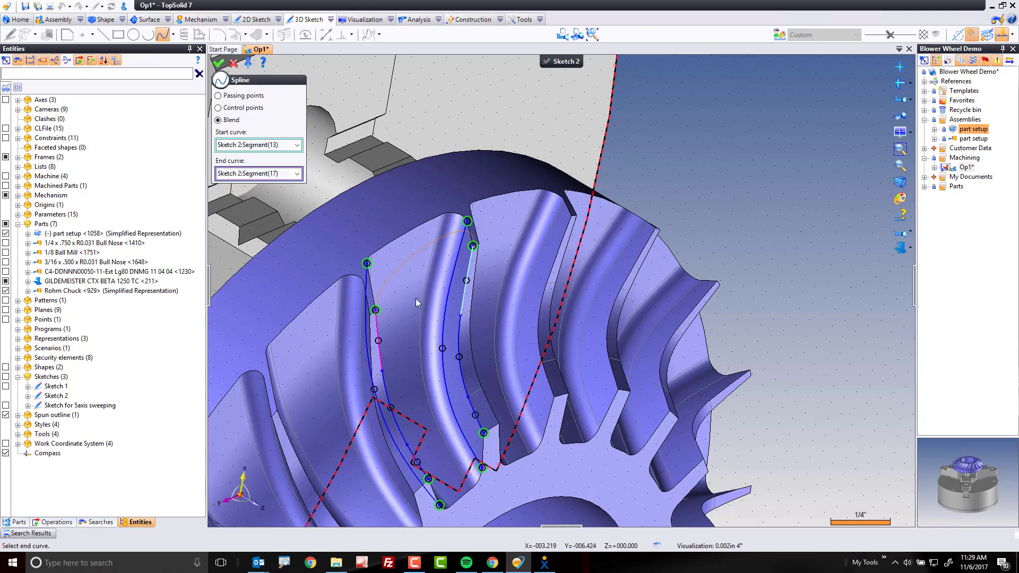
middle_drag(416, 299, 424, 278)
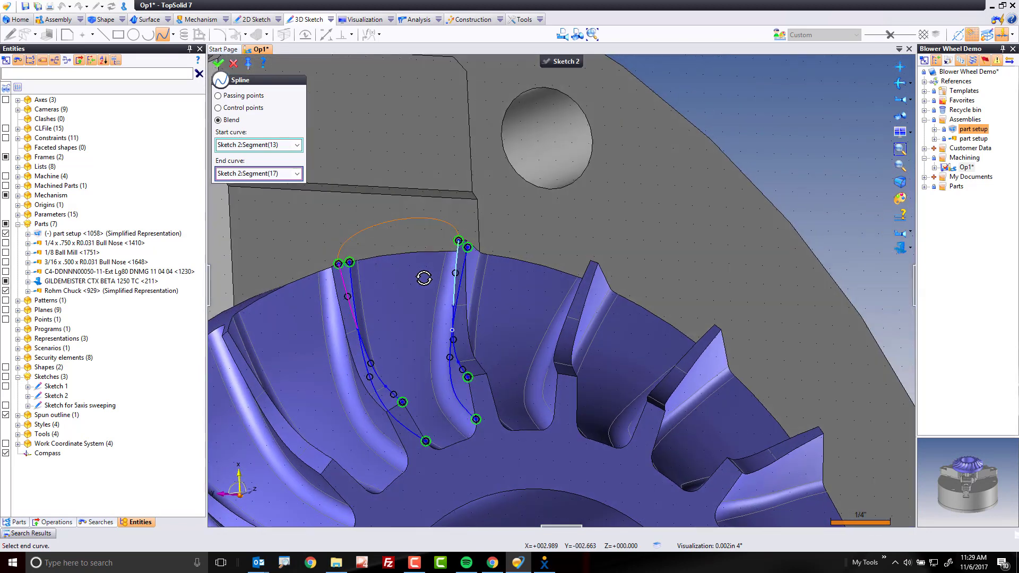
click(220, 64)
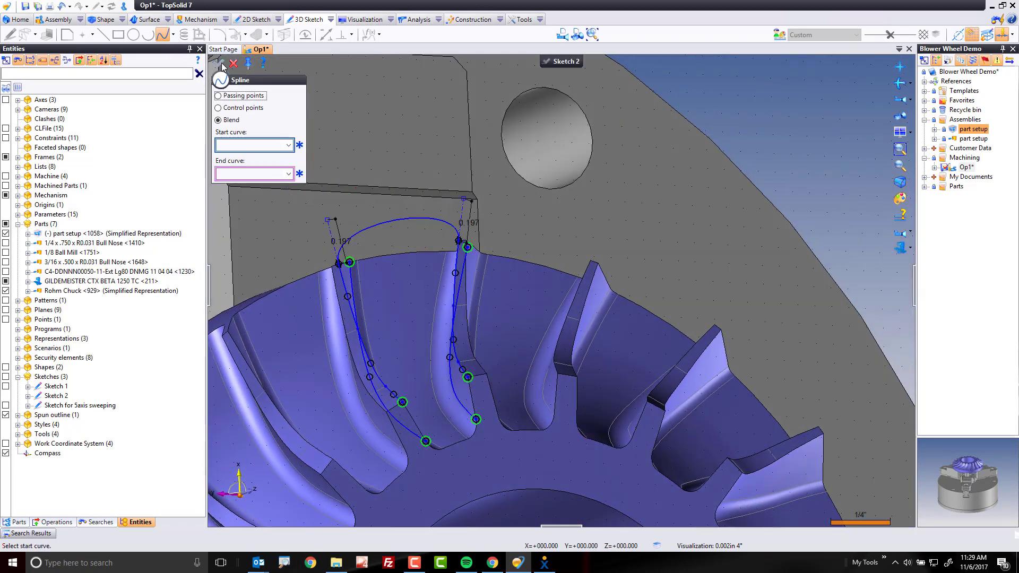
Change both 0.197 blend dimensions to 0.25.
double_click(474, 222)
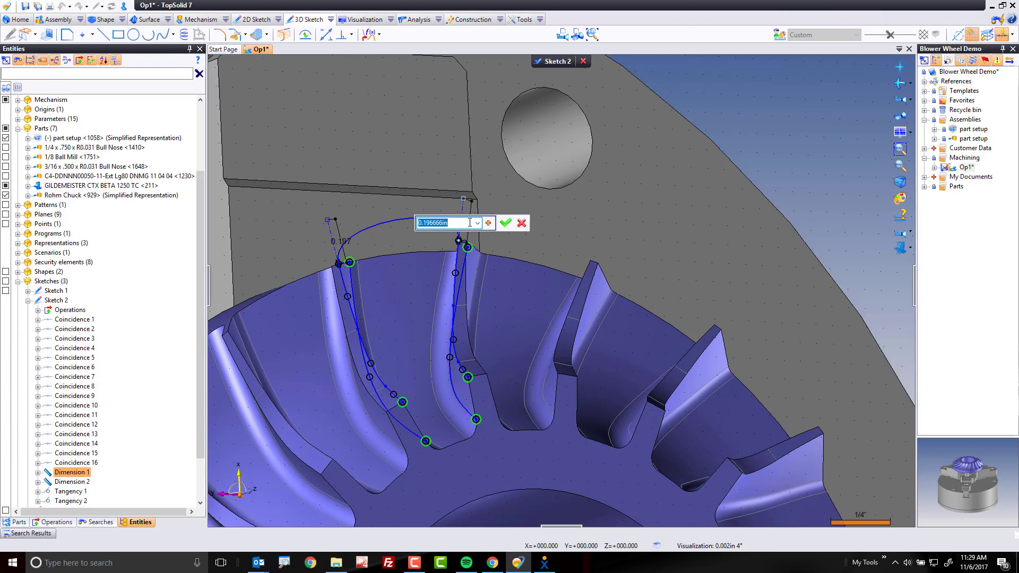
text(0.25)
key(Return)
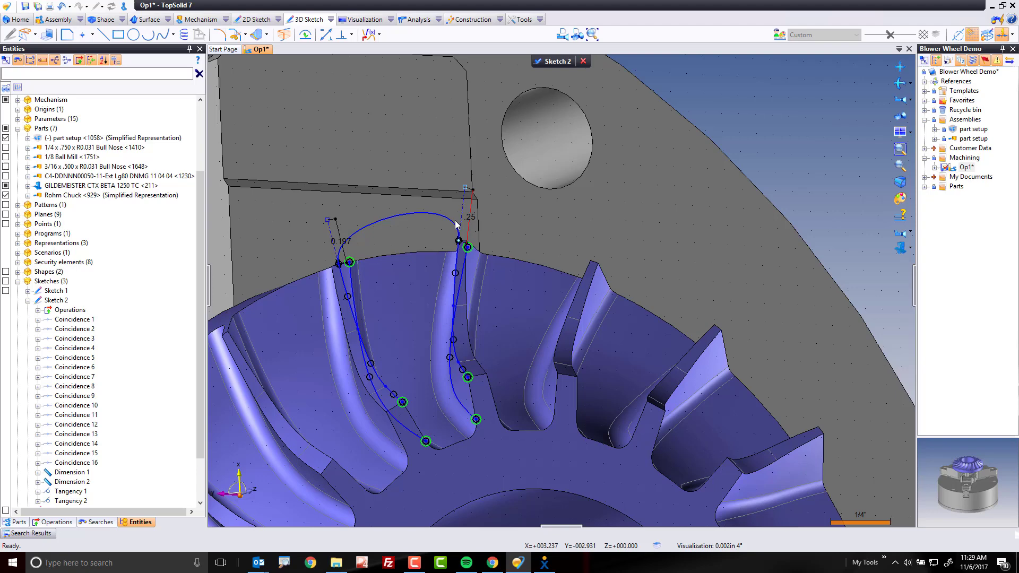
double_click(340, 242)
text(0.25)
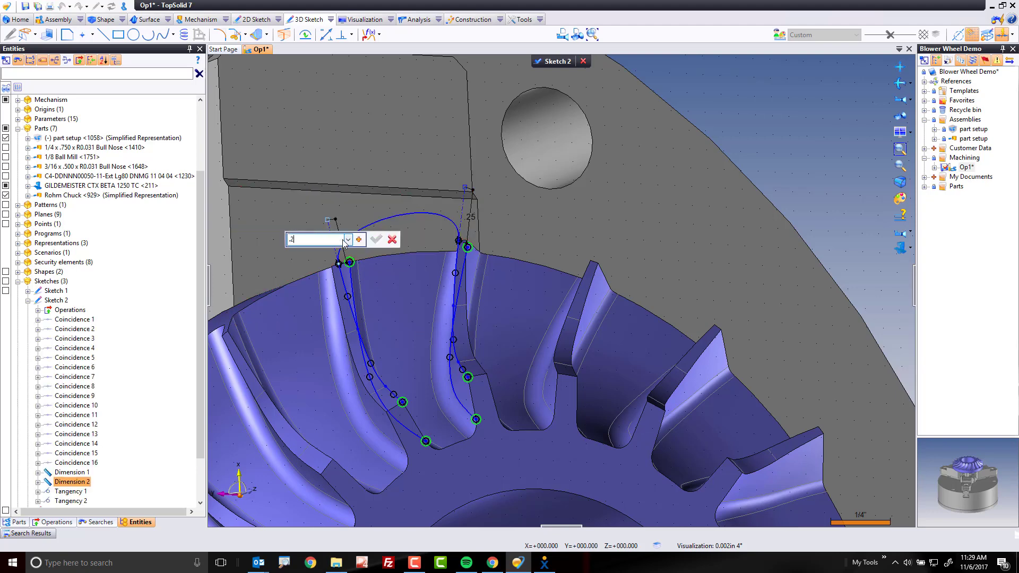
key(Return)
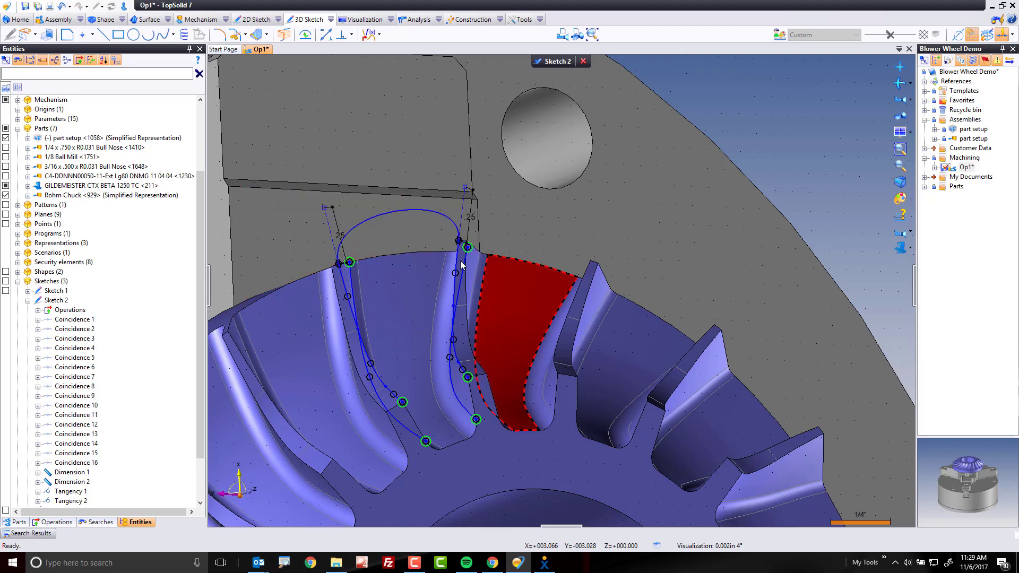
Delete the connecting arc and blend the first segment pair with 0.25in tangents.
click(407, 211)
key(Delete)
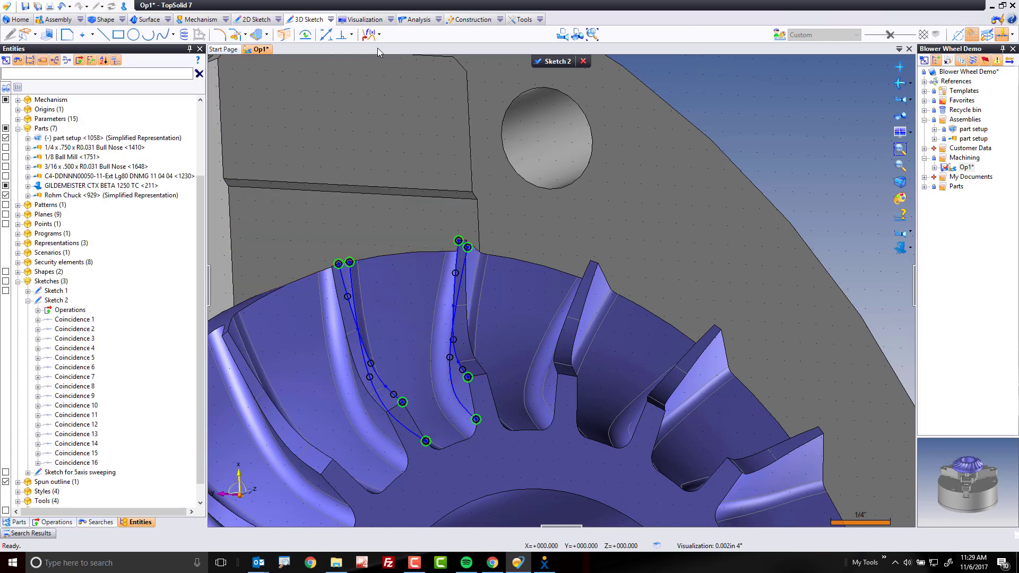
click(373, 36)
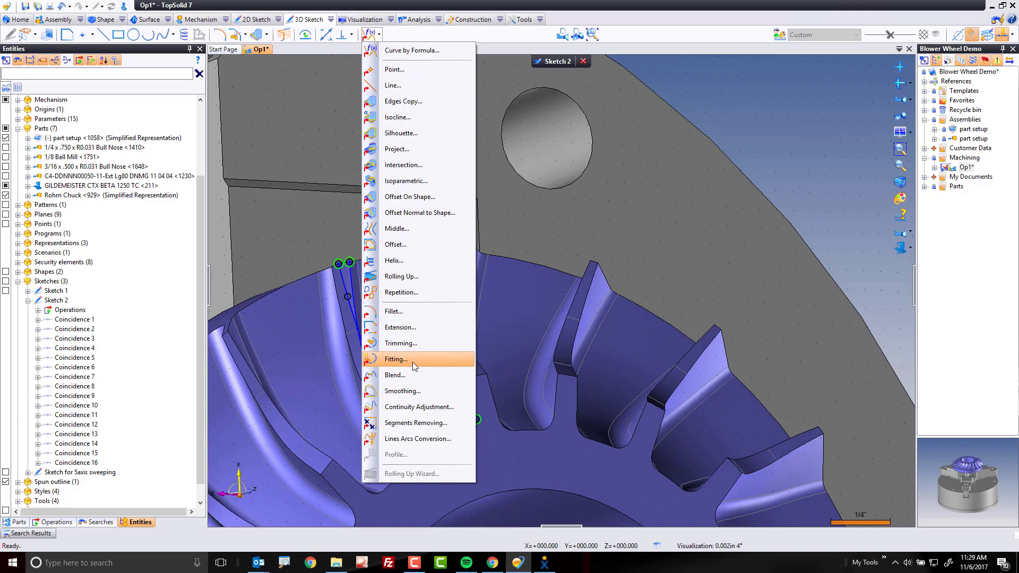
click(419, 375)
mouse_move(431, 358)
middle_down()
mouse_move(502, 351)
mouse_move(612, 395)
mouse_move(511, 317)
middle_up()
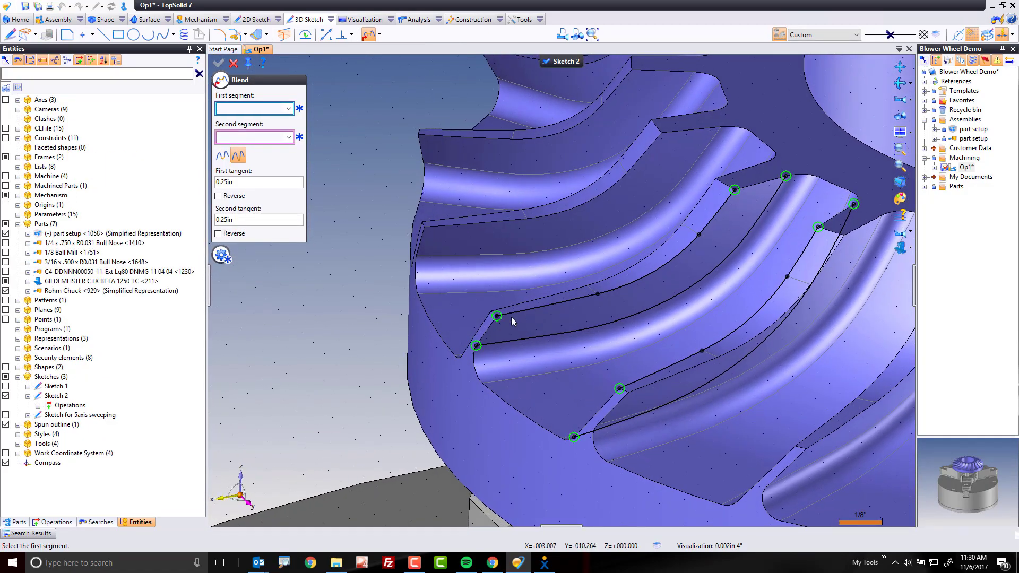
click(510, 315)
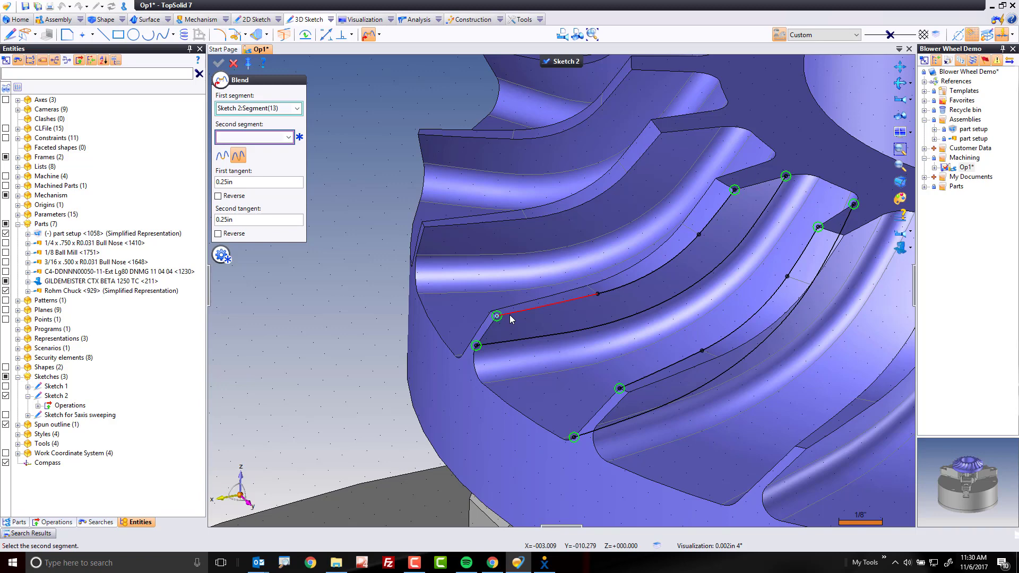
click(630, 386)
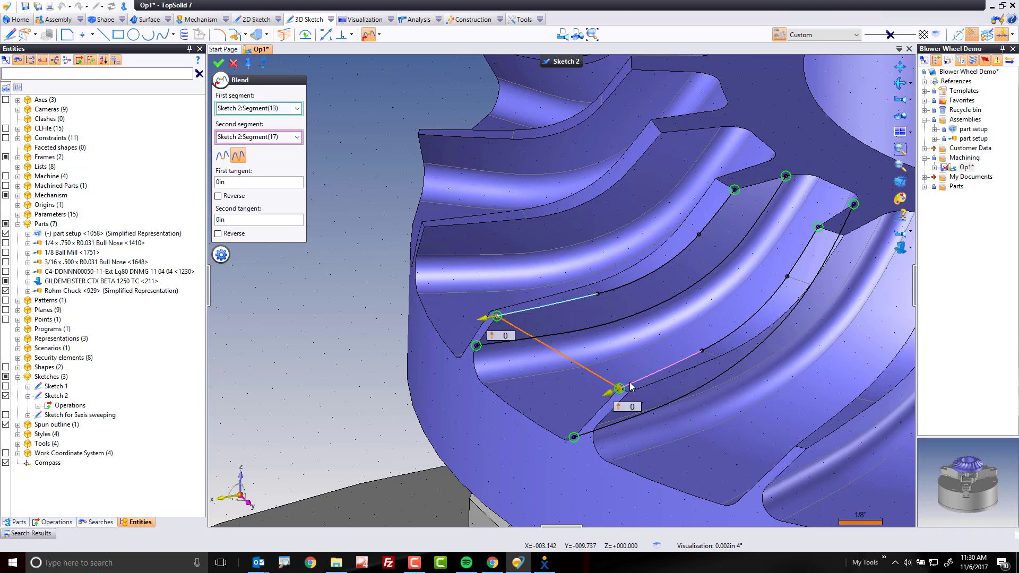
drag(483, 318, 333, 355)
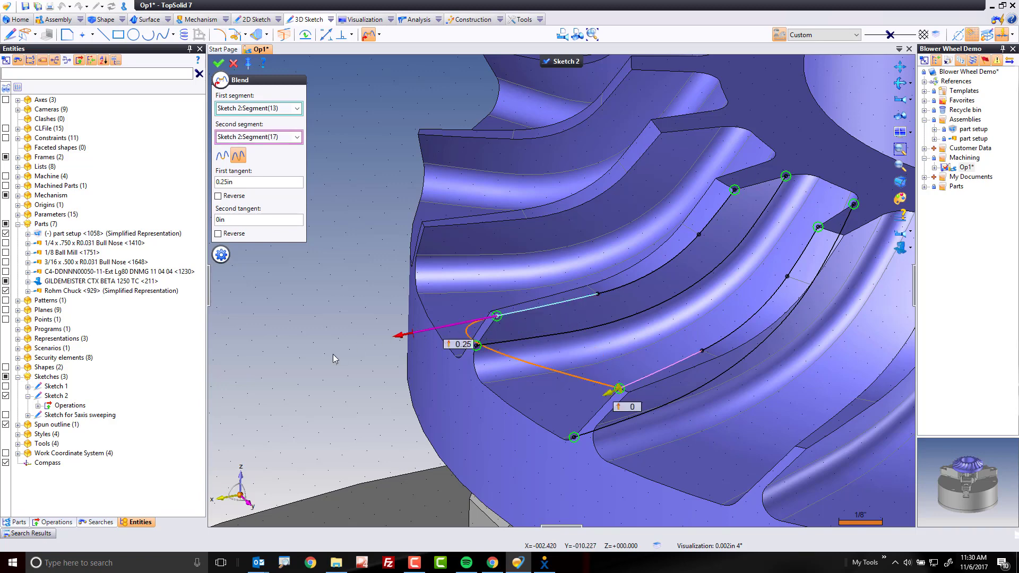
drag(607, 396, 524, 456)
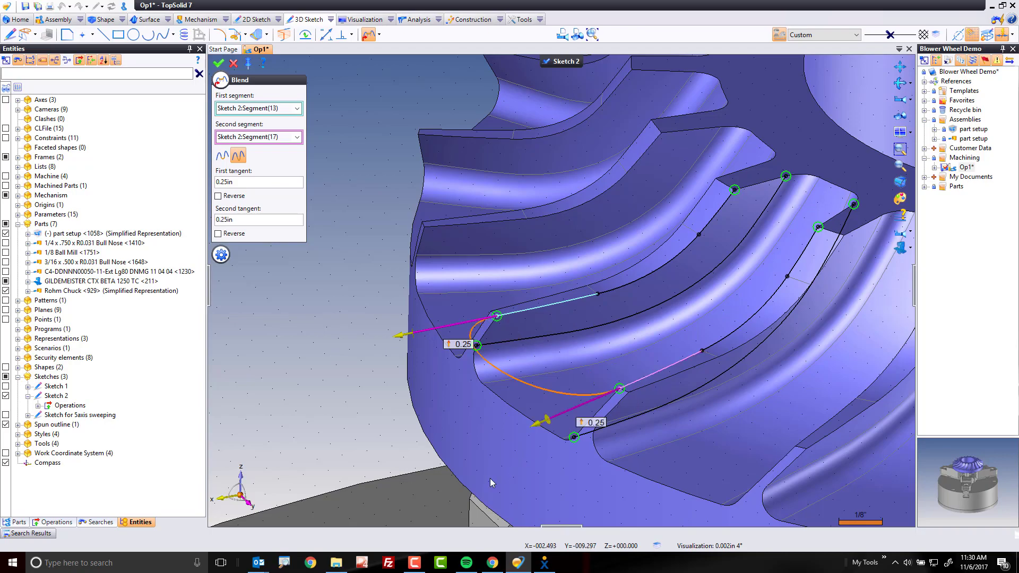
middle_drag(417, 420, 298, 223)
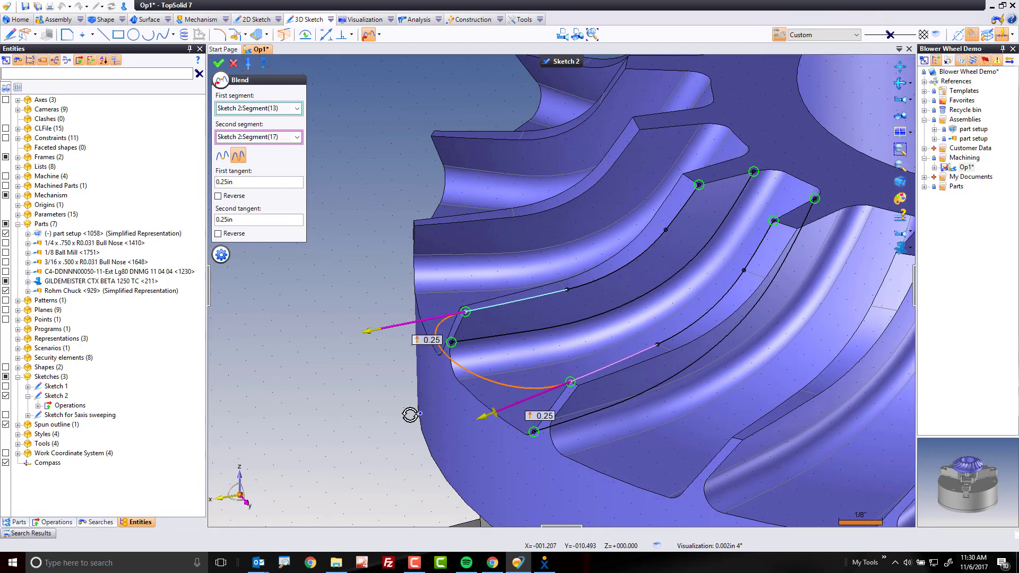
click(218, 62)
Blend the segment pair at the other end, both tangents 0.25in.
click(466, 343)
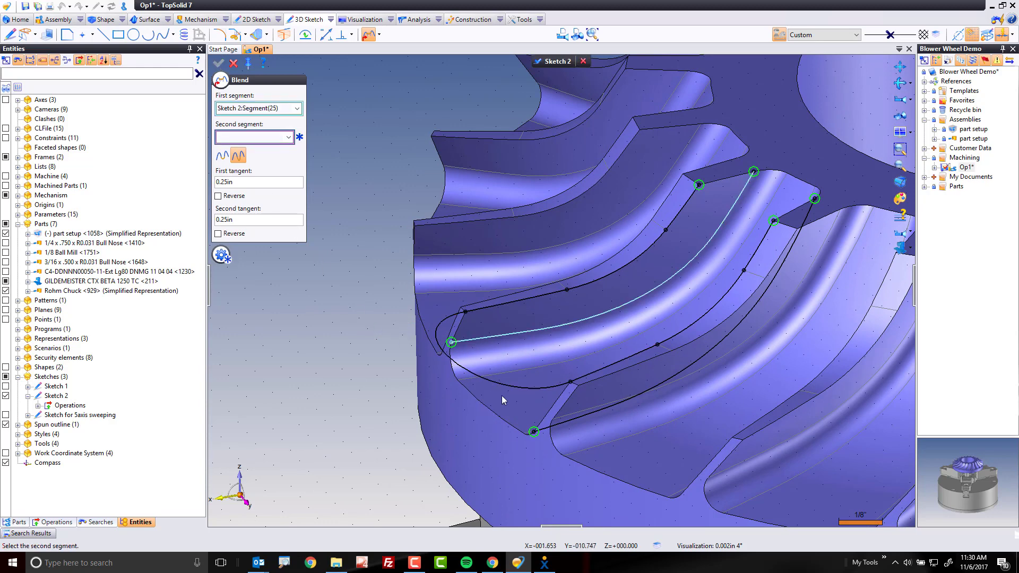
click(545, 428)
drag(437, 344, 327, 359)
drag(521, 436, 439, 460)
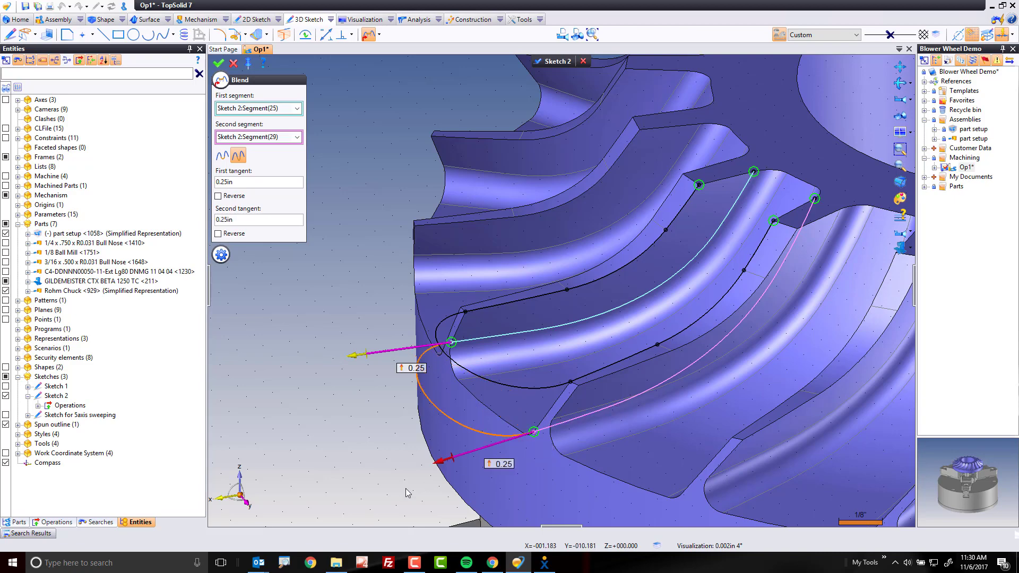
click(233, 63)
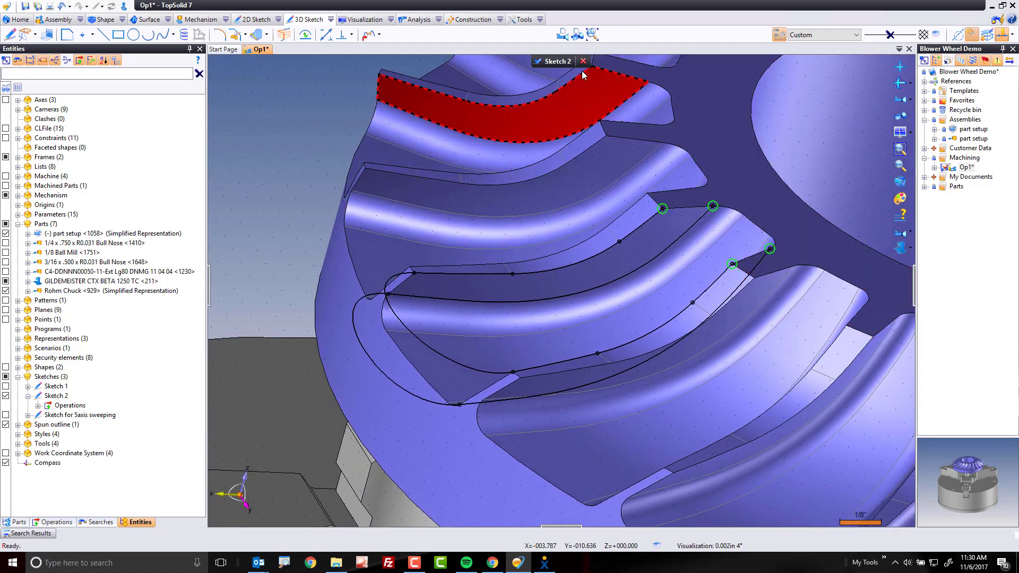
Finish editing Sketch 2 and switch to the Construction tools.
click(539, 61)
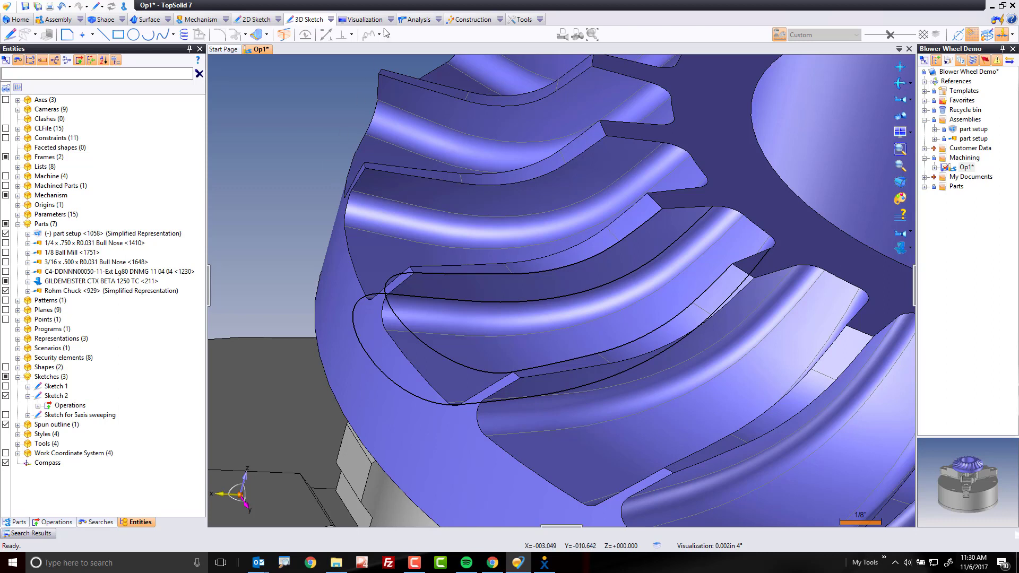
click(470, 21)
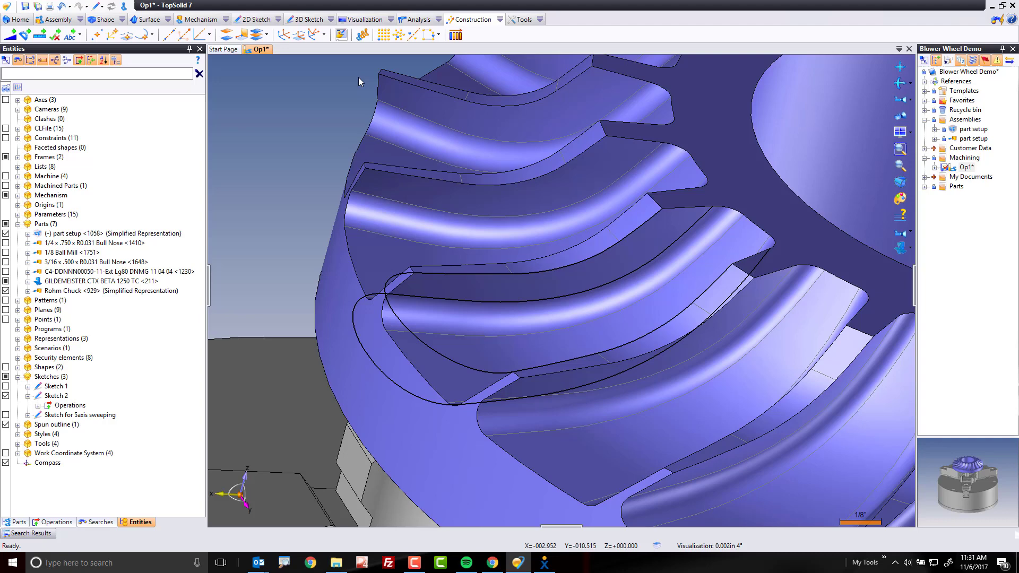
Place simple points at four Sketch 2 outline vertices, including Vertex(15).
click(153, 36)
click(178, 210)
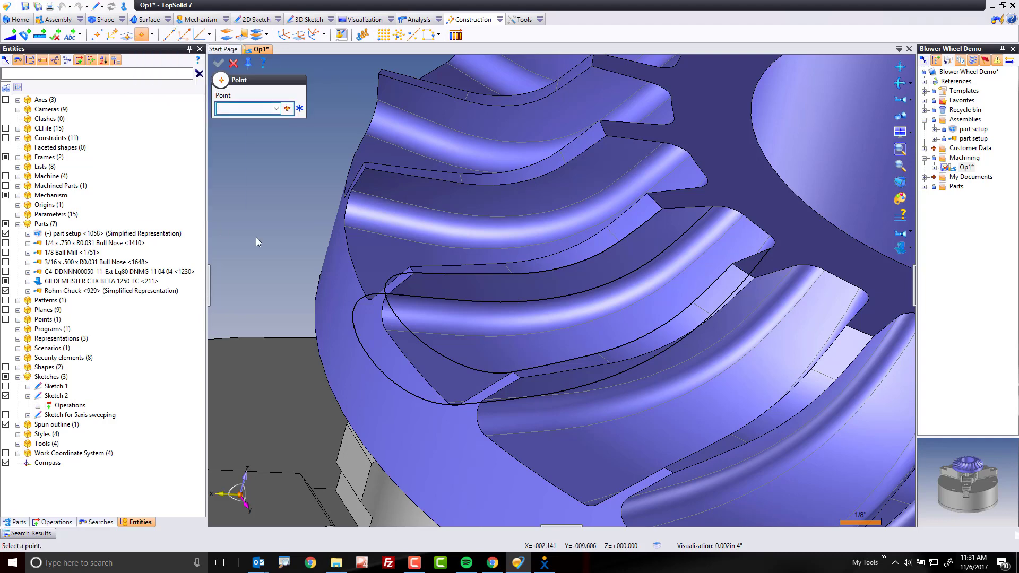
click(621, 244)
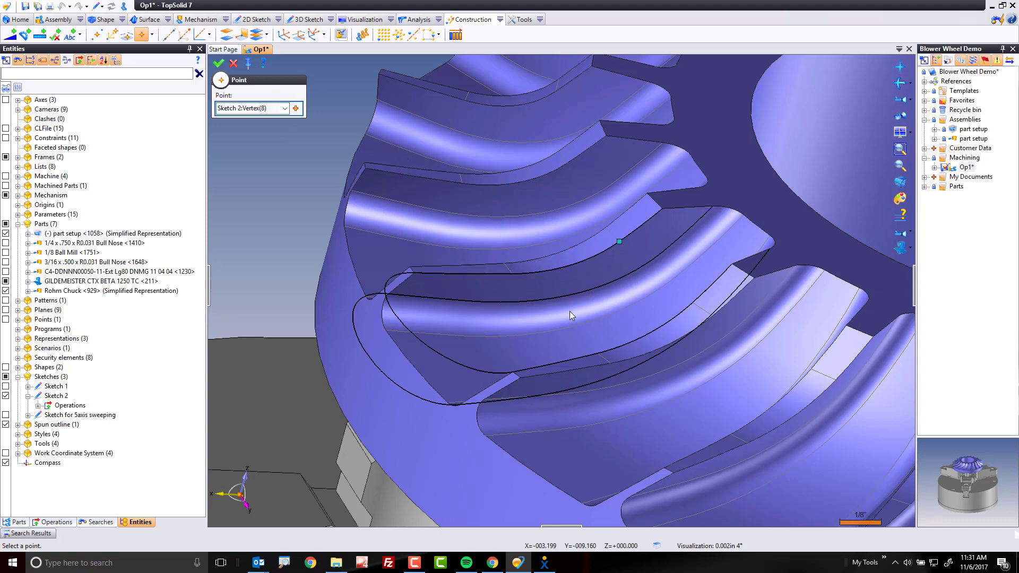
key(Return)
click(513, 273)
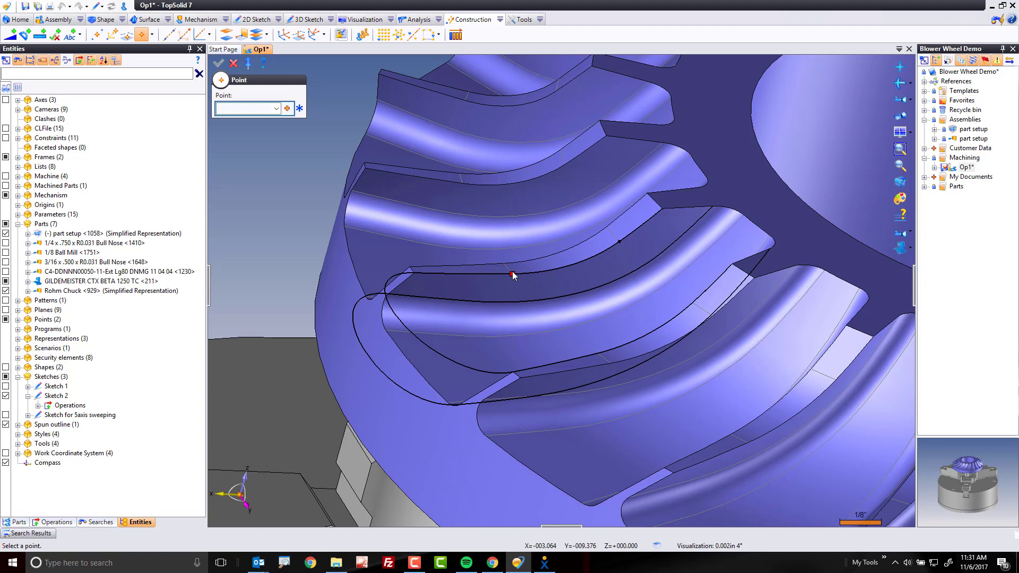
click(414, 274)
key(Return)
click(513, 373)
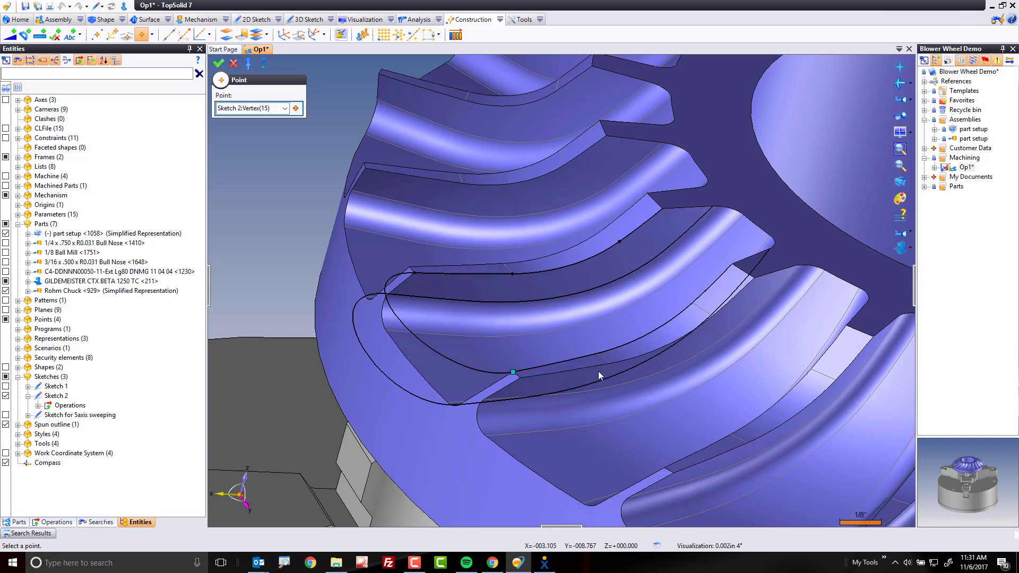
key(Return)
click(597, 353)
key(Return)
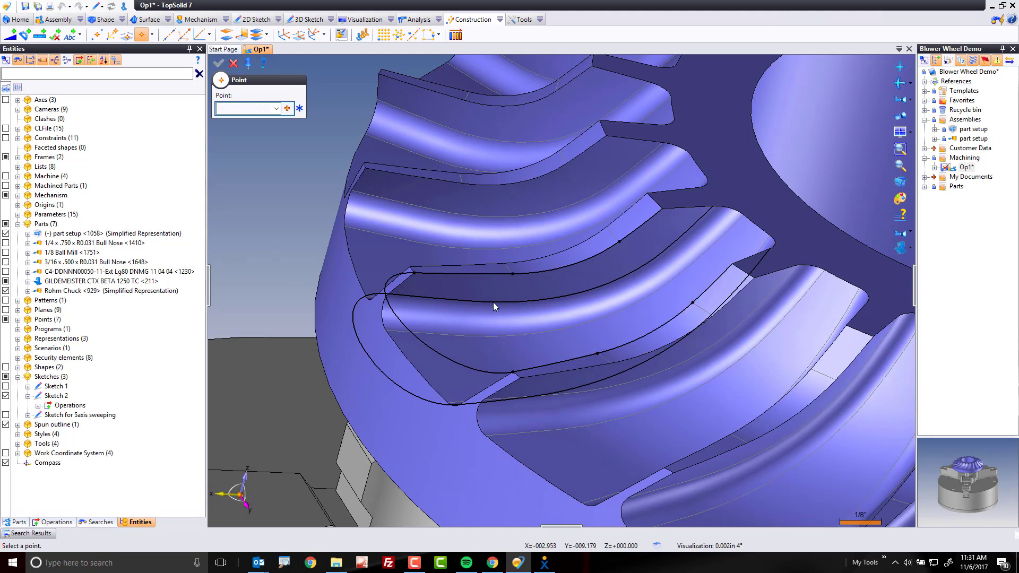
click(233, 64)
Project the first sketch vertex onto the blade profile as a projected point.
click(153, 35)
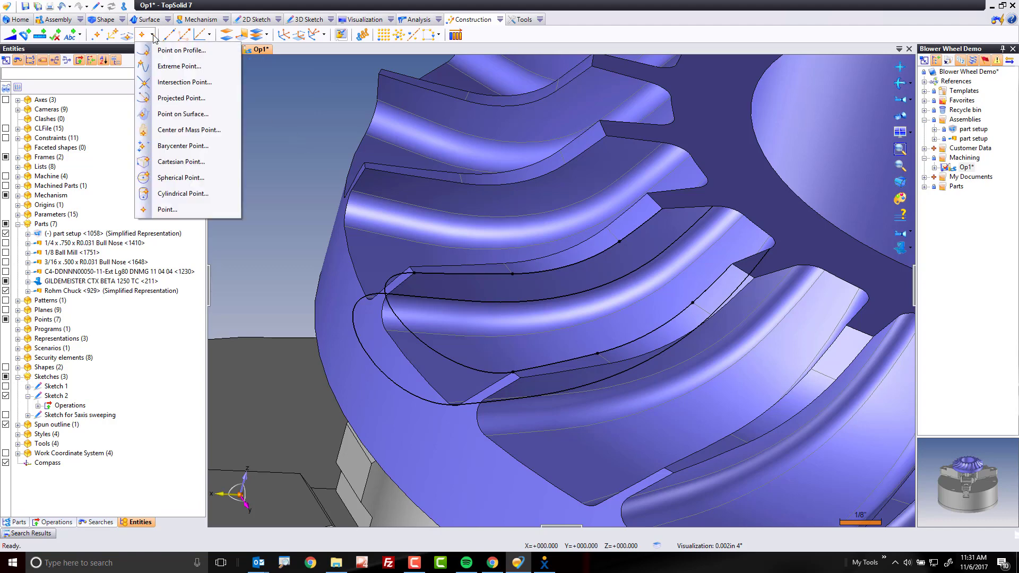
click(183, 98)
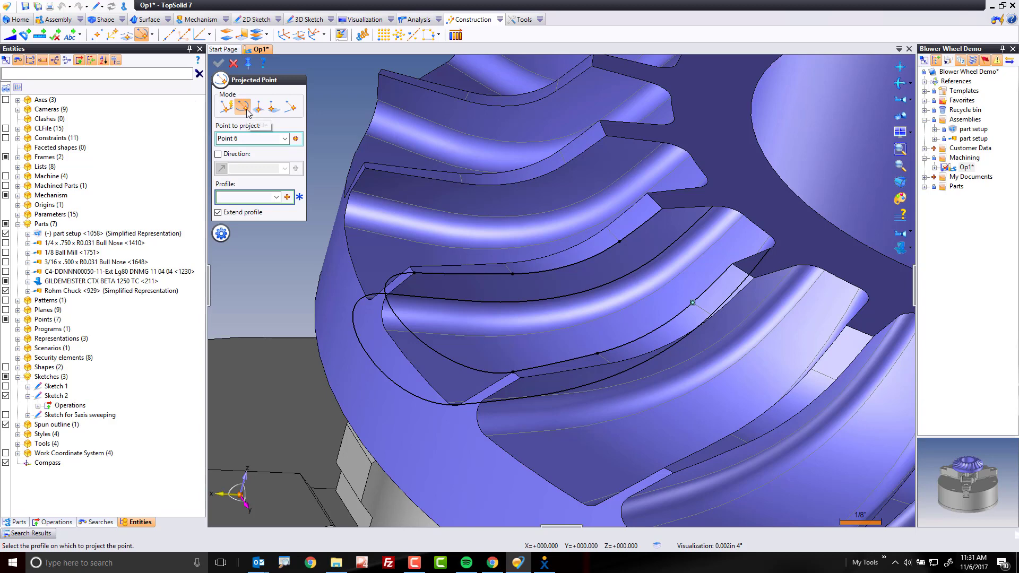
click(250, 136)
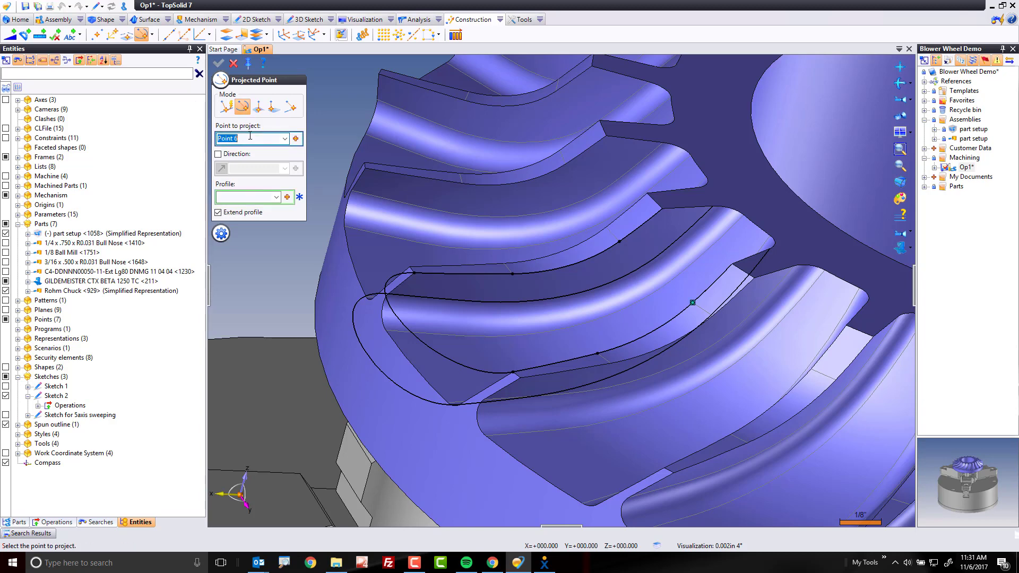
click(620, 242)
click(651, 265)
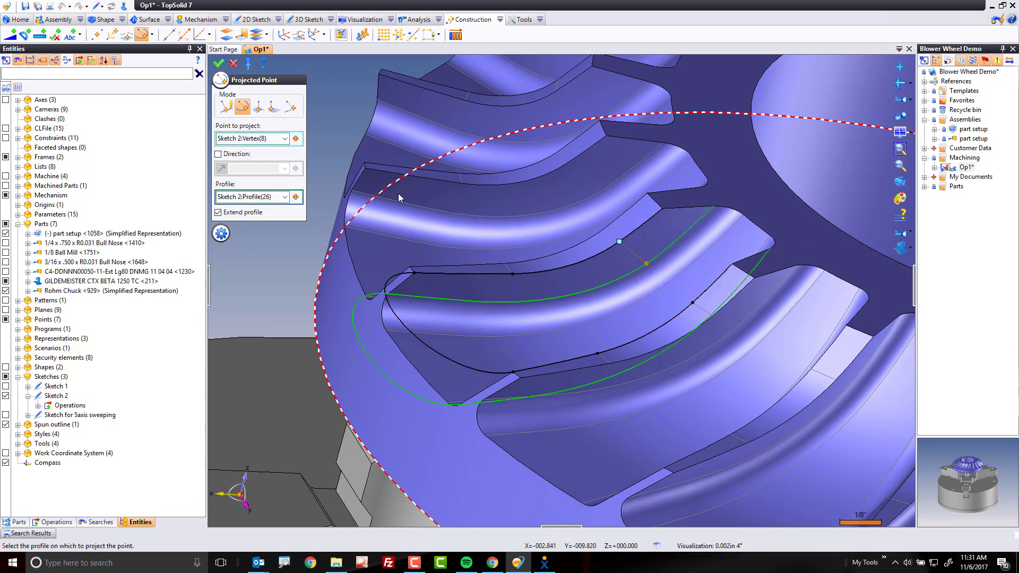
click(511, 272)
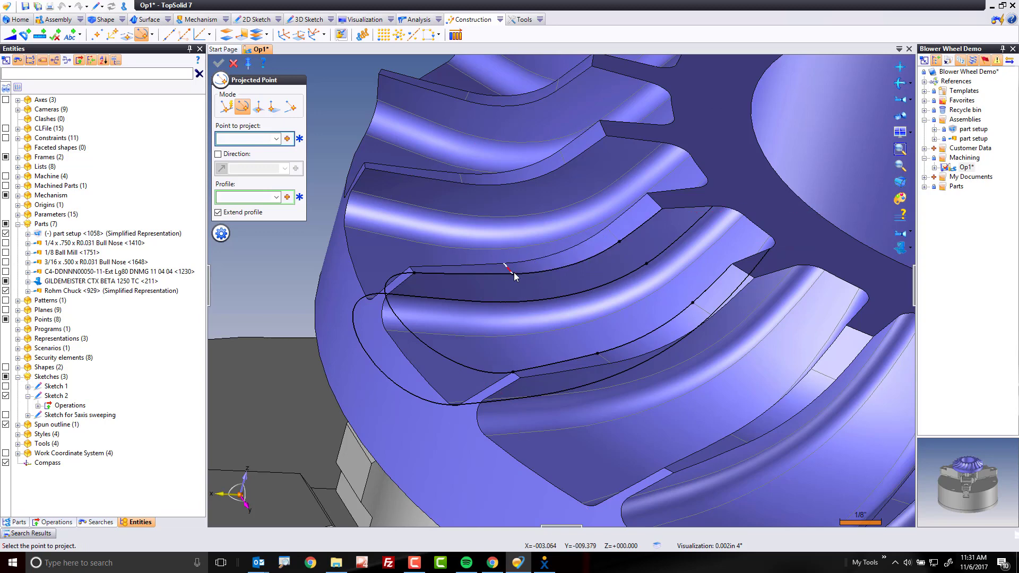
Project Vertex(12), Vertex(18) and Vertex(16) onto the sketch's profile curves.
click(506, 303)
click(412, 272)
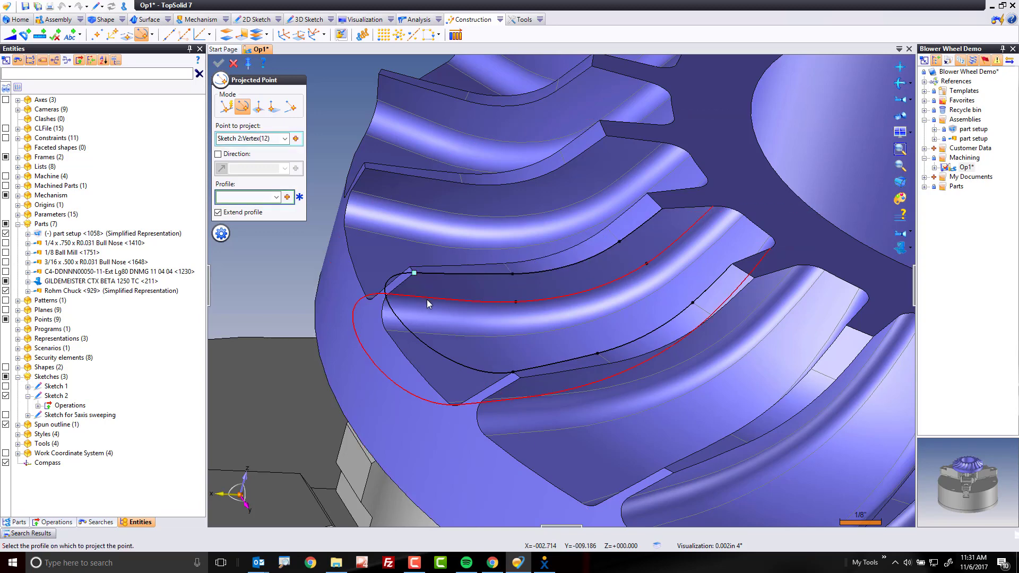
middle_drag(429, 302, 405, 302)
click(393, 294)
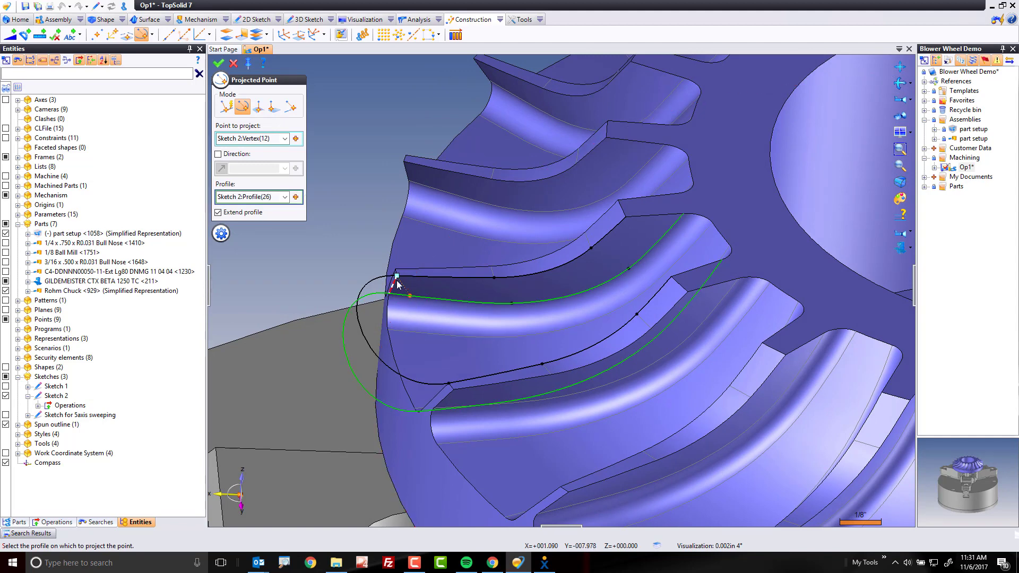
click(247, 138)
key(Delete)
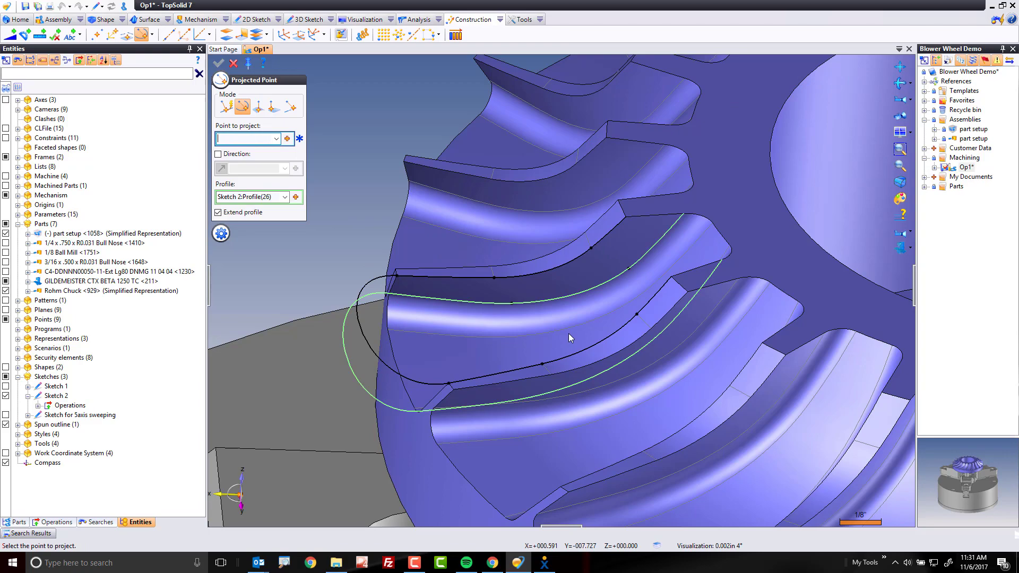
middle_drag(579, 361, 651, 379)
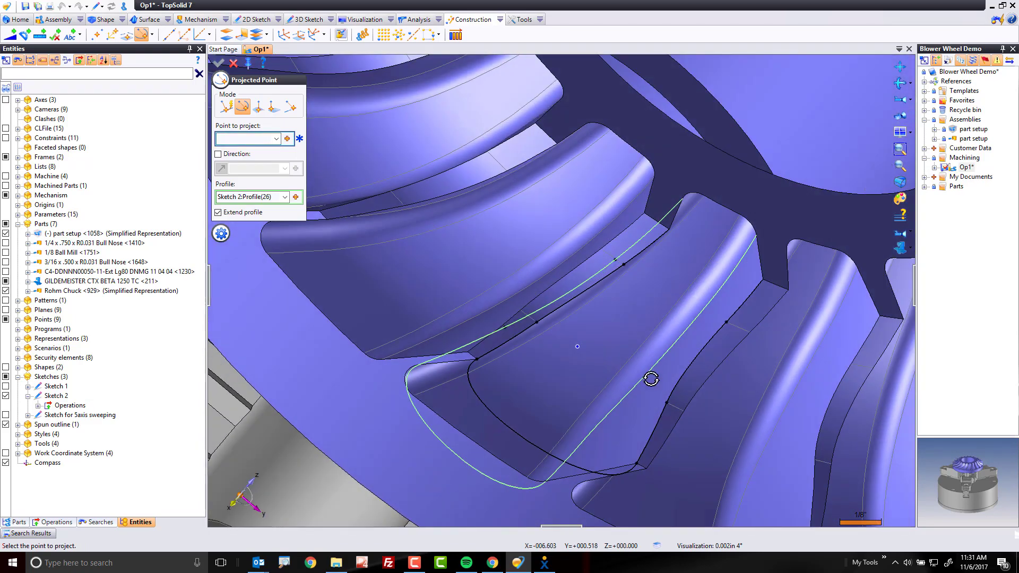
click(726, 322)
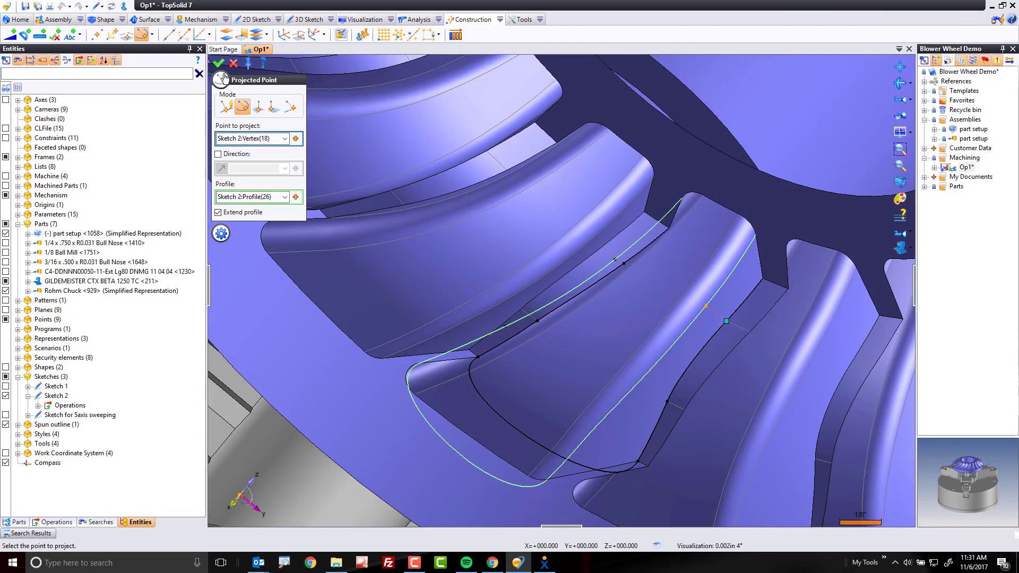
key(Return)
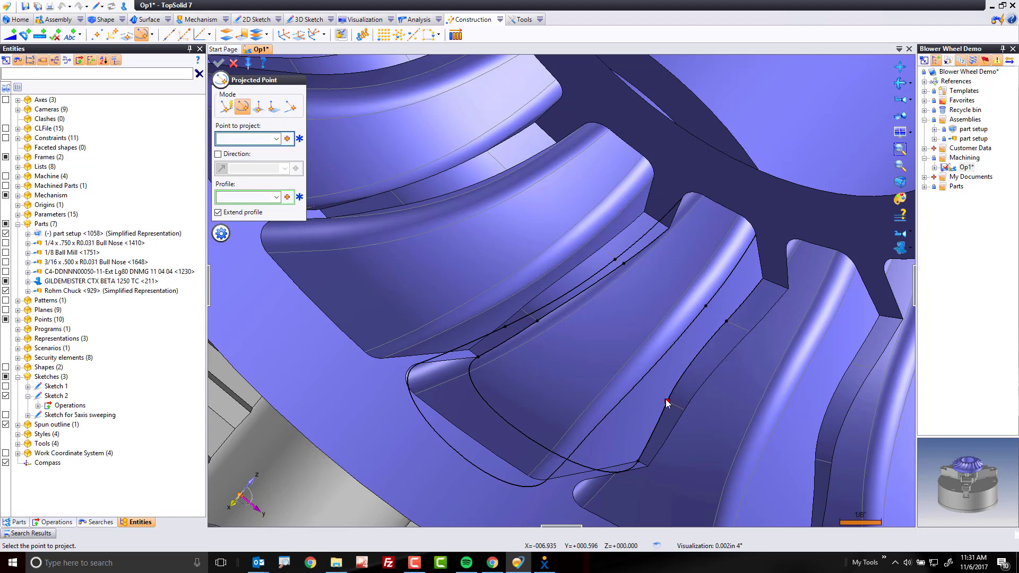
click(668, 402)
click(632, 400)
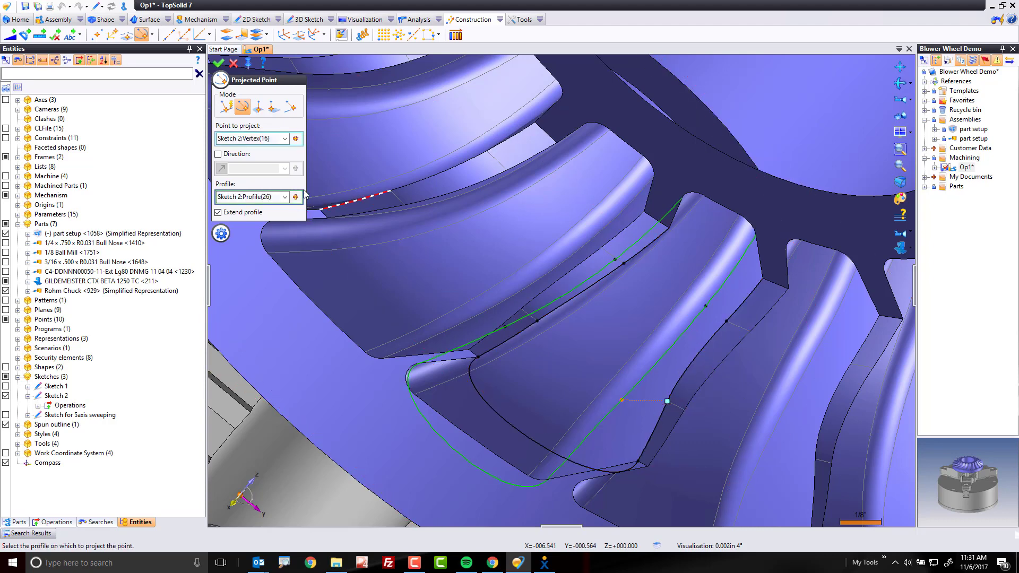
Validate the projection, then place plain points at both ends of the profile curve.
click(220, 63)
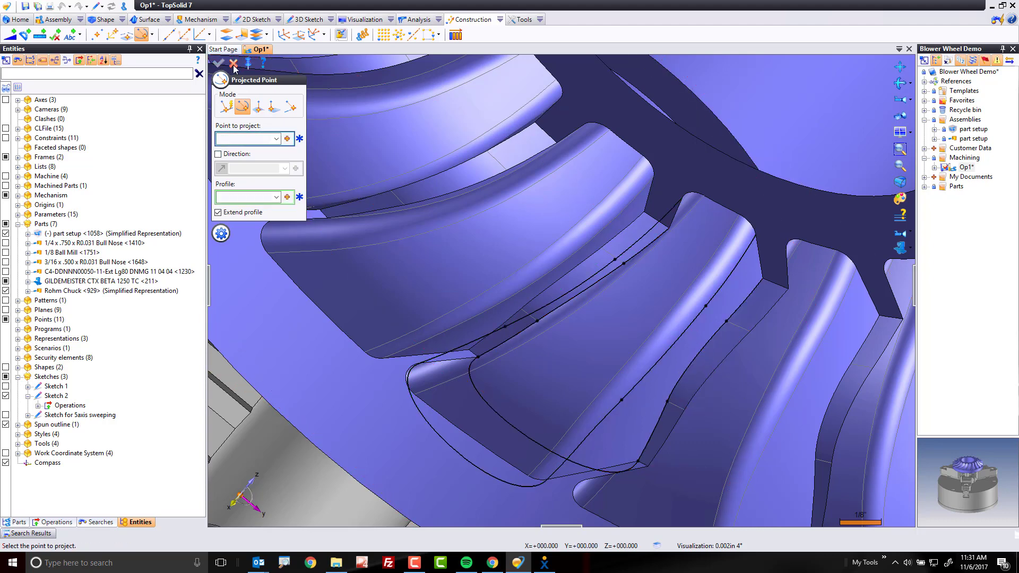
click(152, 35)
click(177, 211)
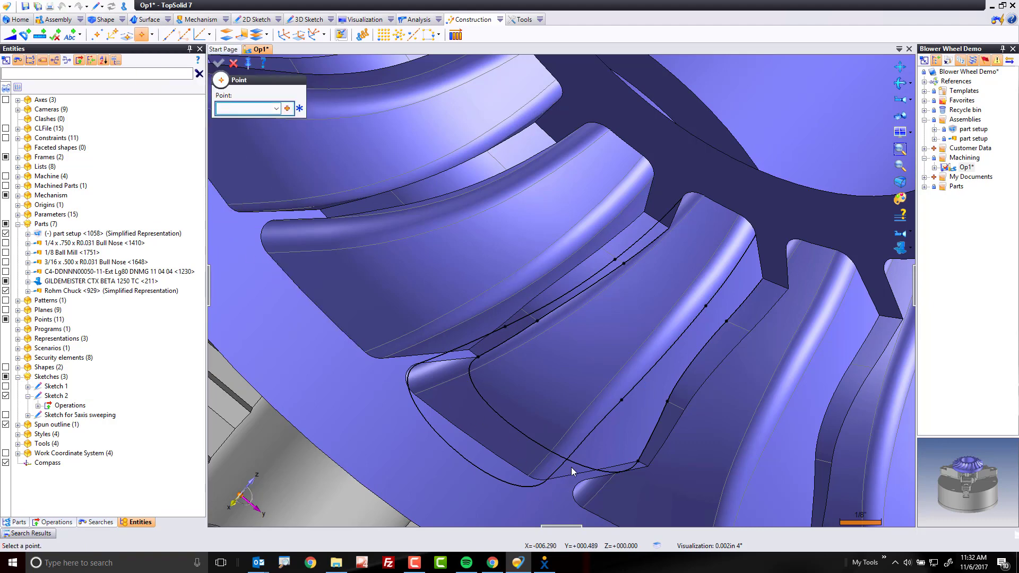
scroll(550, 482, up, 1)
click(547, 482)
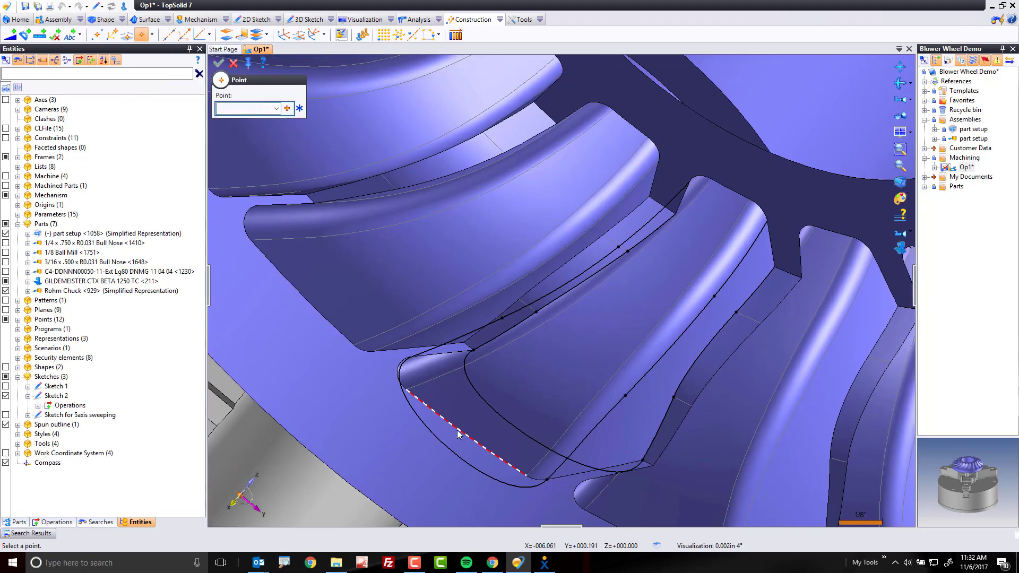
middle_drag(459, 435, 404, 383)
click(405, 368)
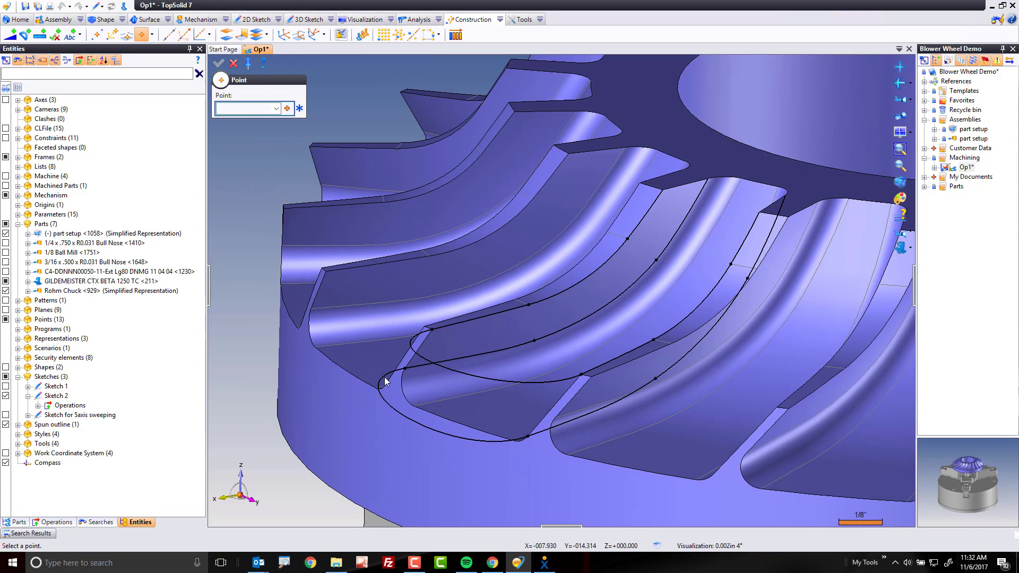
click(233, 64)
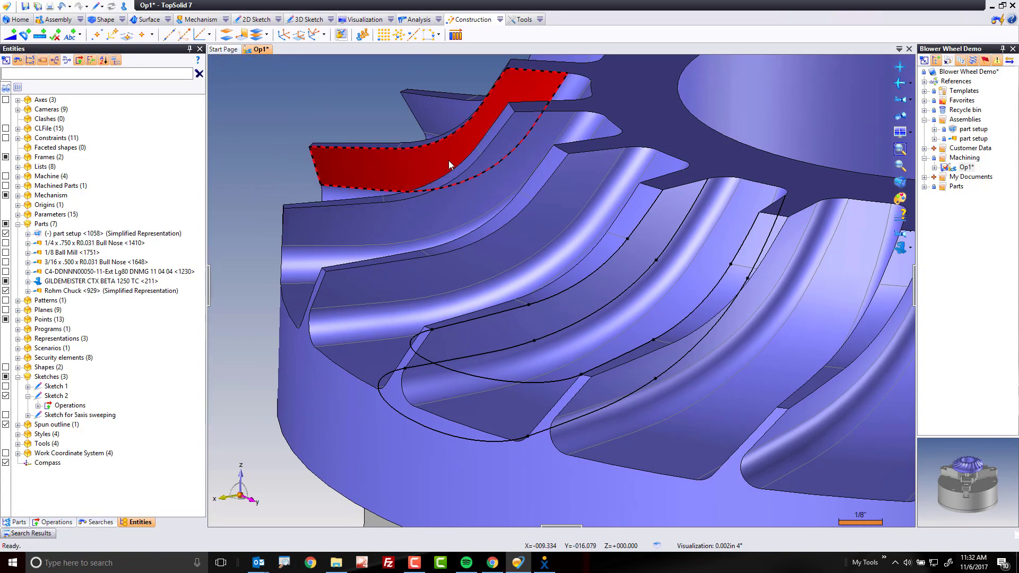
scroll(540, 242, down, 1)
scroll(538, 238, down, 2)
middle_drag(538, 238, 516, 319)
scroll(516, 320, up, 2)
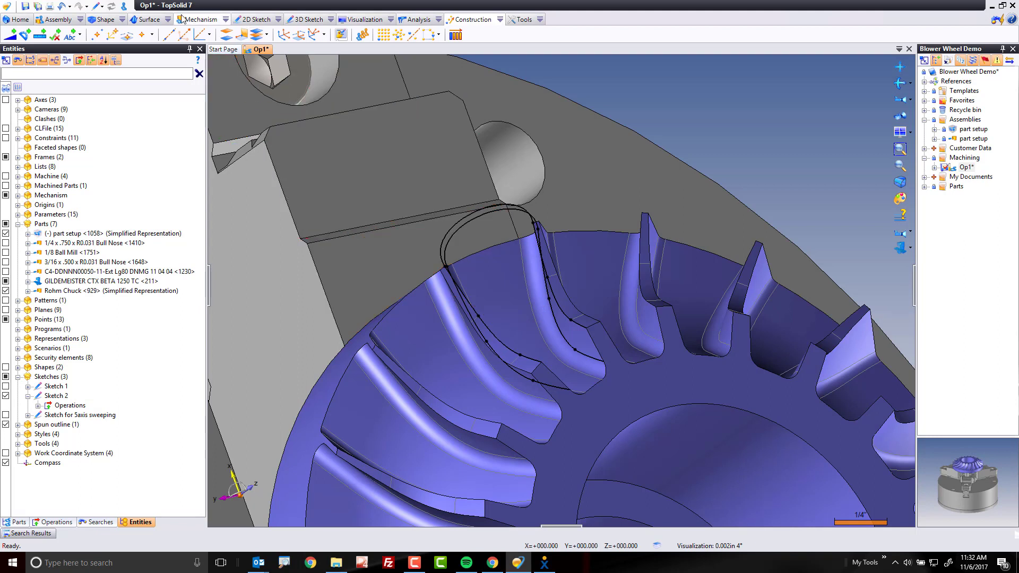
Copy the wheel face between the blades into a new surface using Surface > Faces.
click(147, 20)
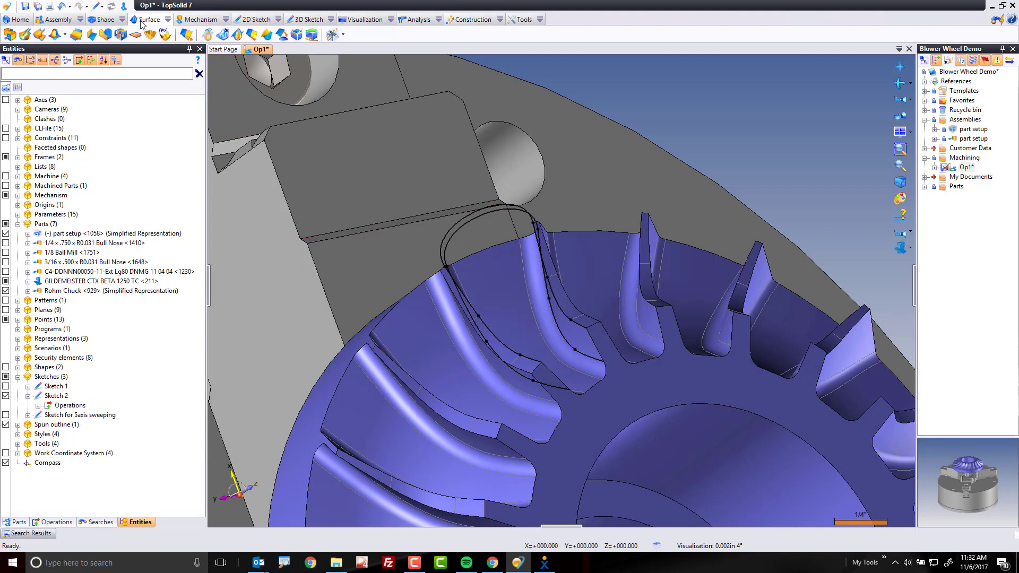
click(106, 36)
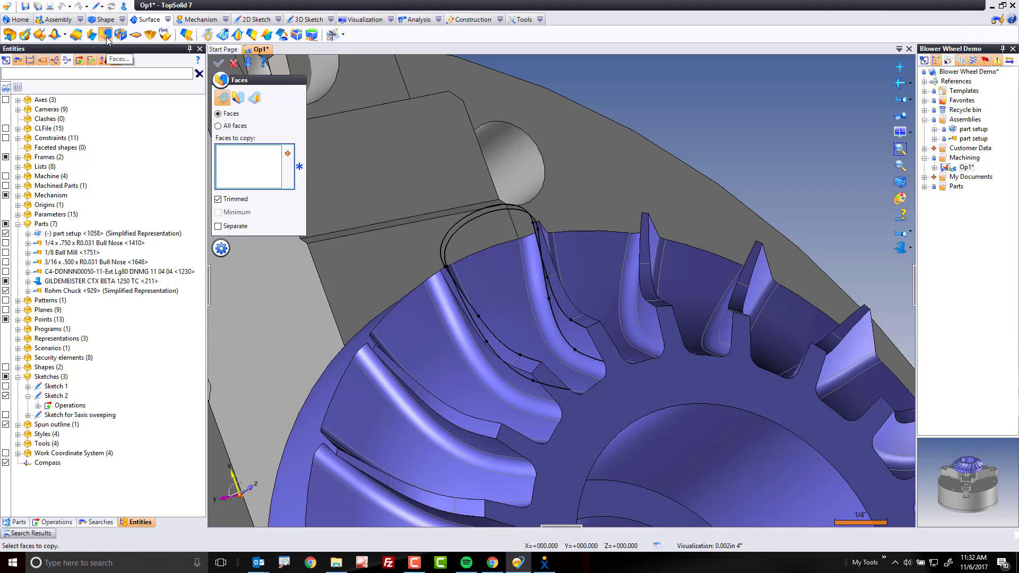
click(238, 99)
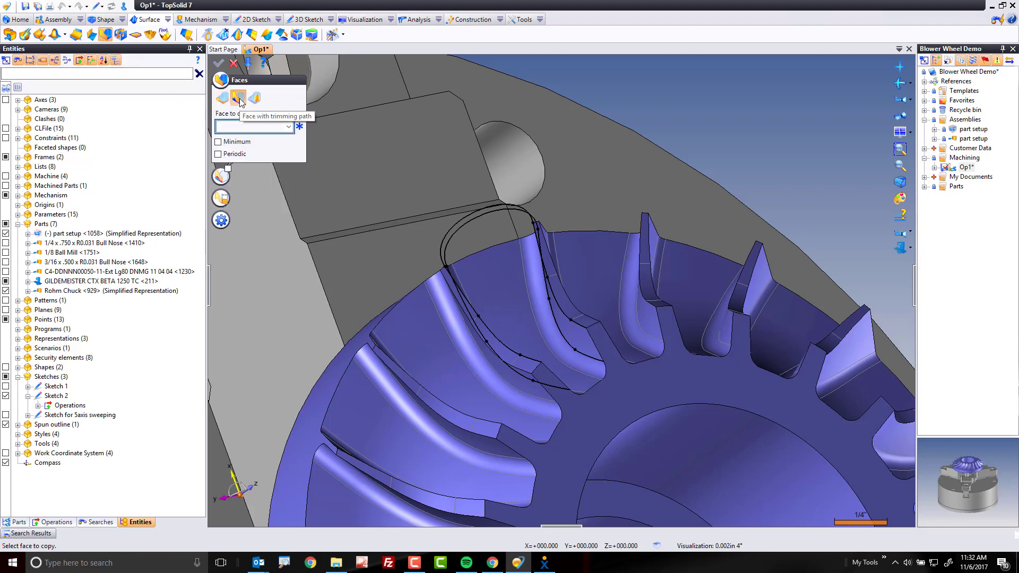
click(430, 352)
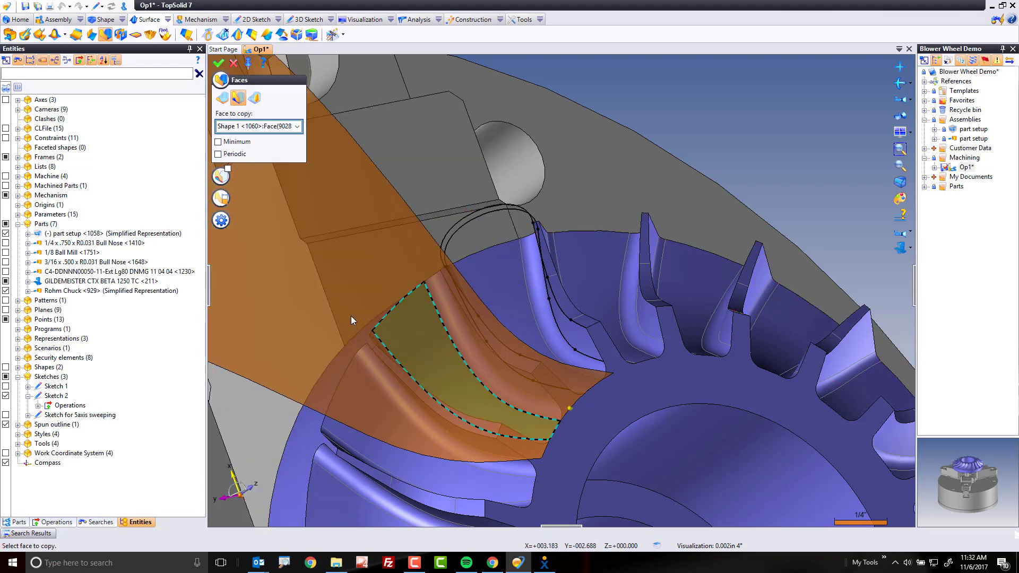
scroll(399, 350, down, 10)
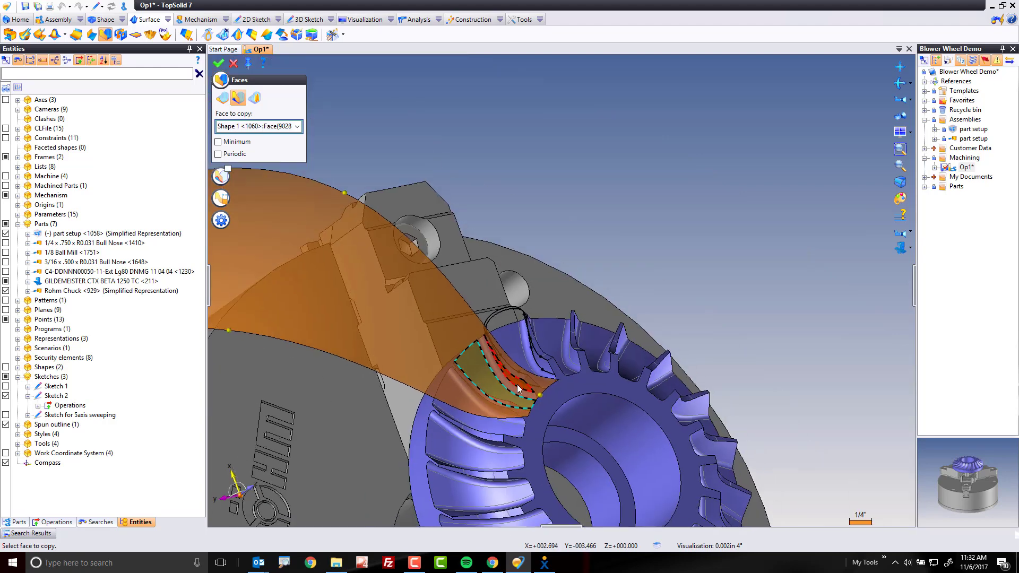
middle_drag(517, 386, 393, 292)
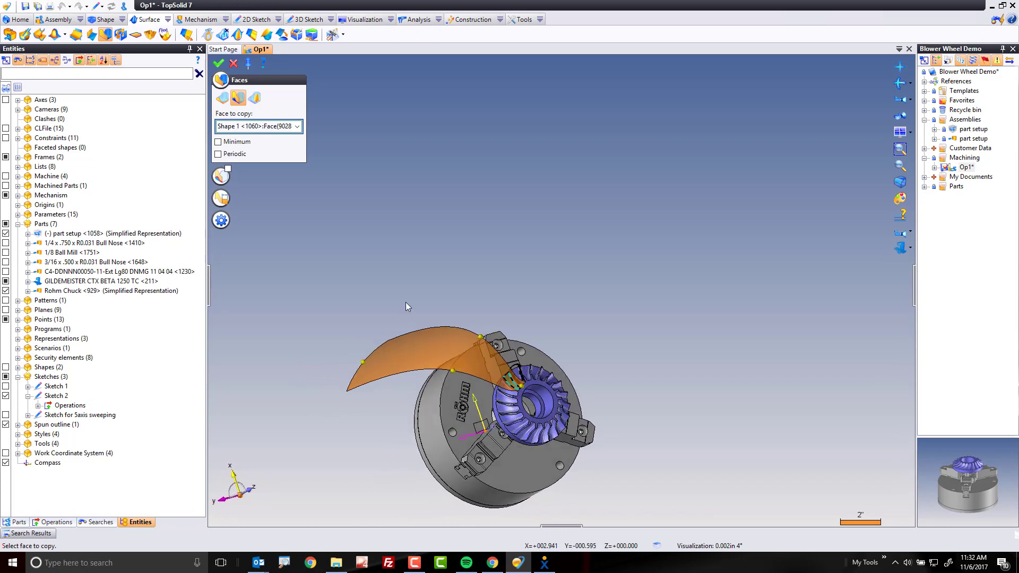
click(222, 97)
scroll(465, 365, up, 4)
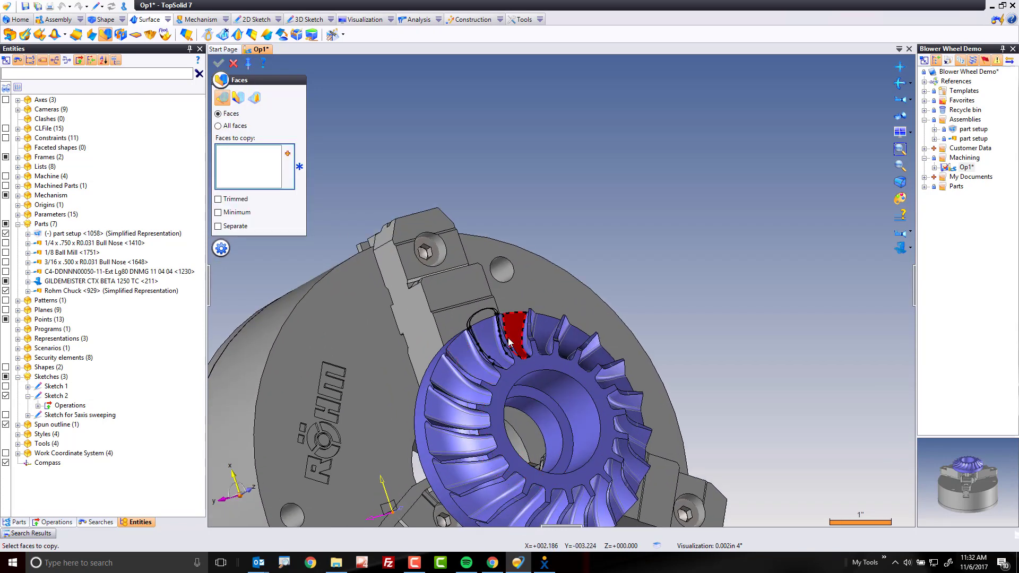
click(484, 345)
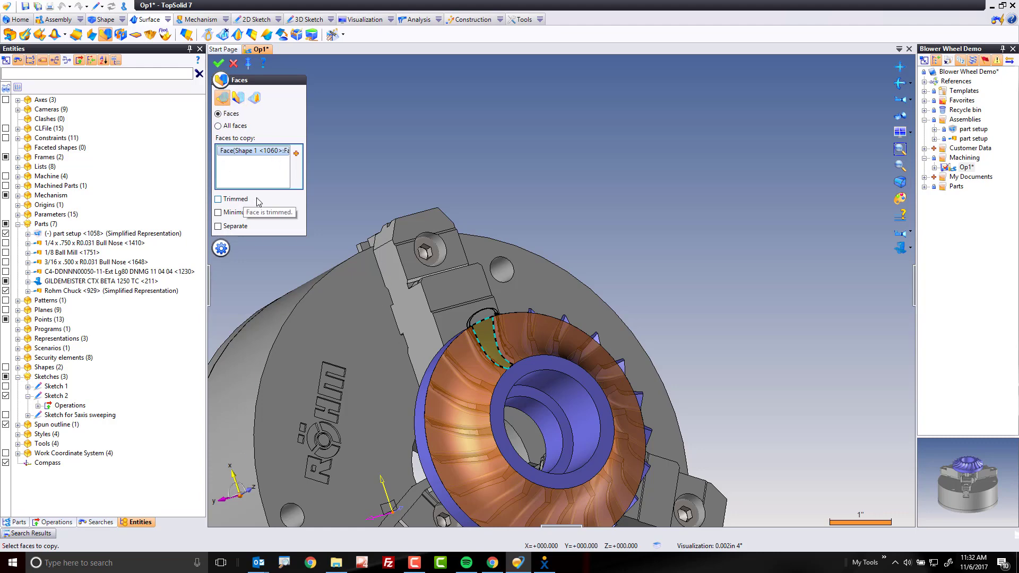
click(218, 63)
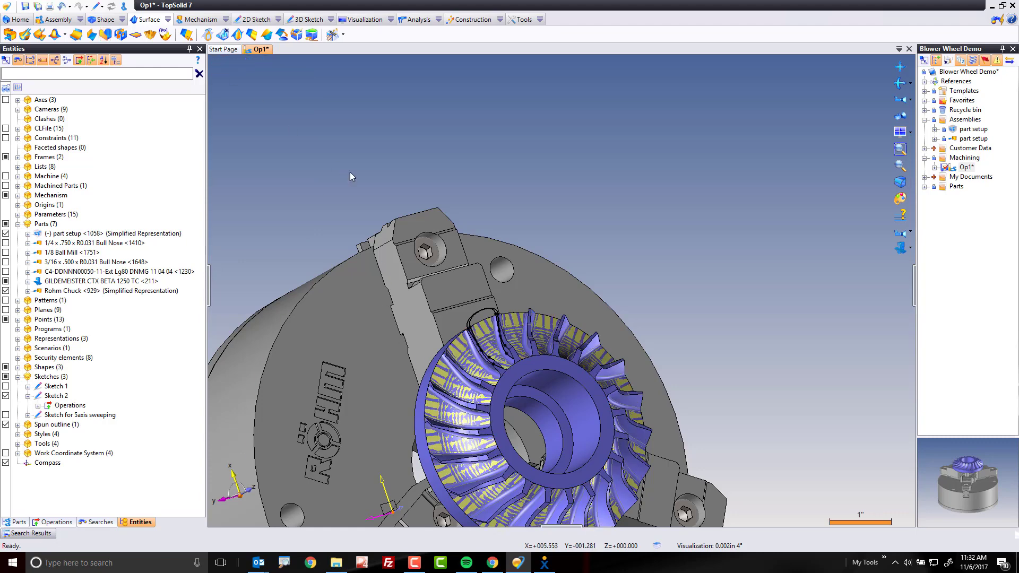
Extend the copied surface's outer edge by 0.375in.
click(252, 35)
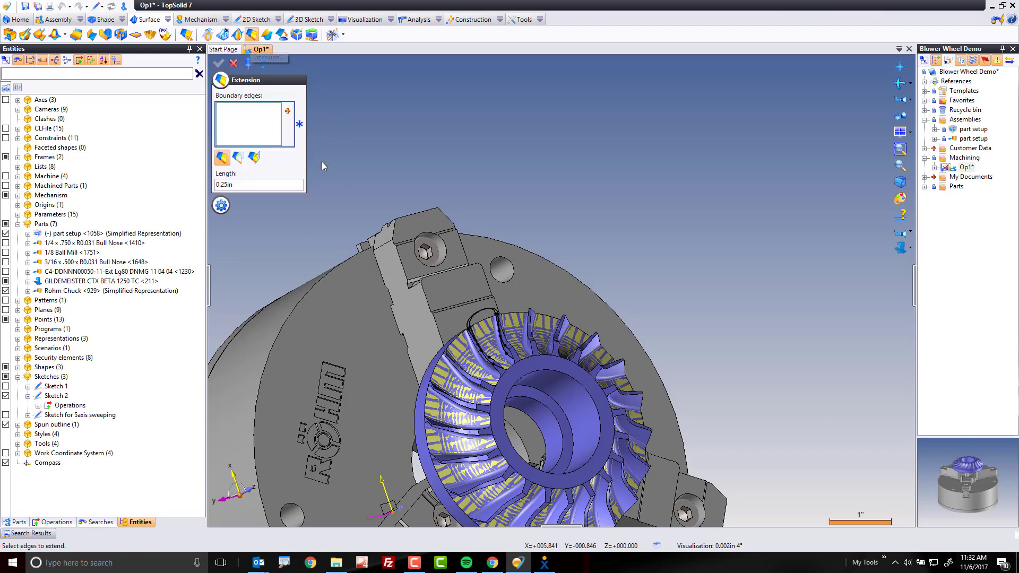
click(221, 206)
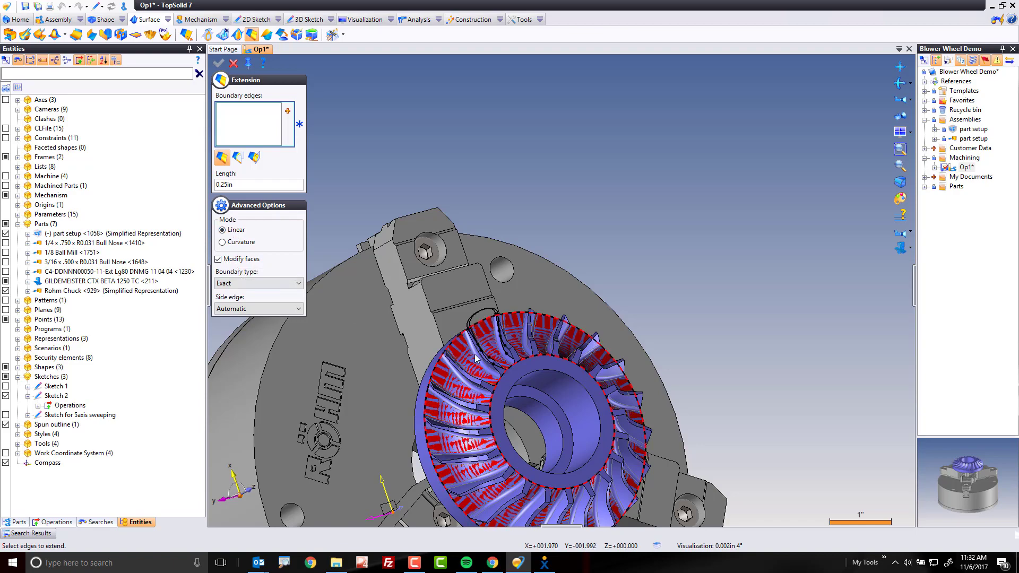
click(457, 342)
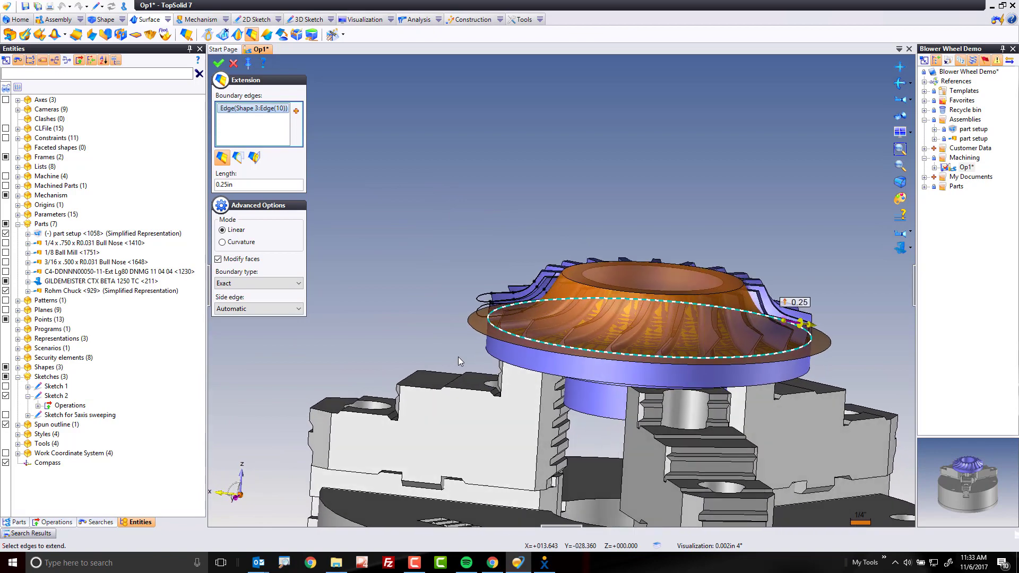
click(237, 187)
text(.375)
key(Tab)
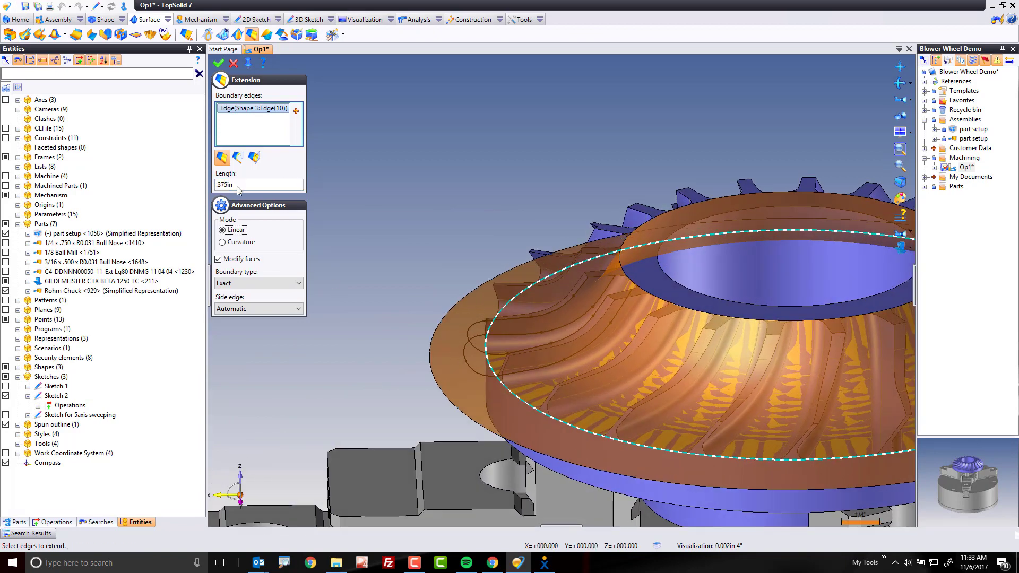
click(219, 63)
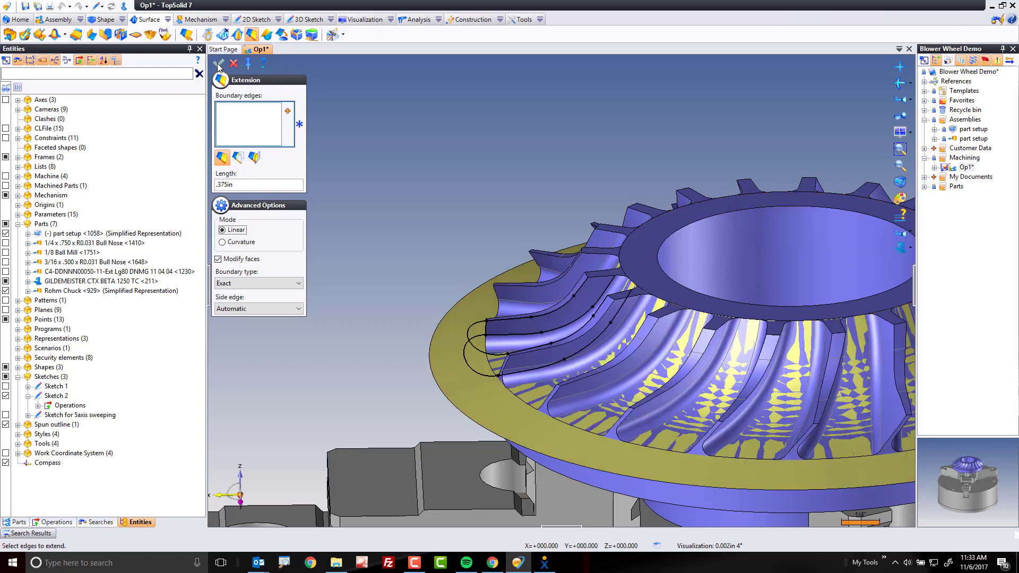
Extend the hub's upper ring edge by 0.2in.
click(639, 287)
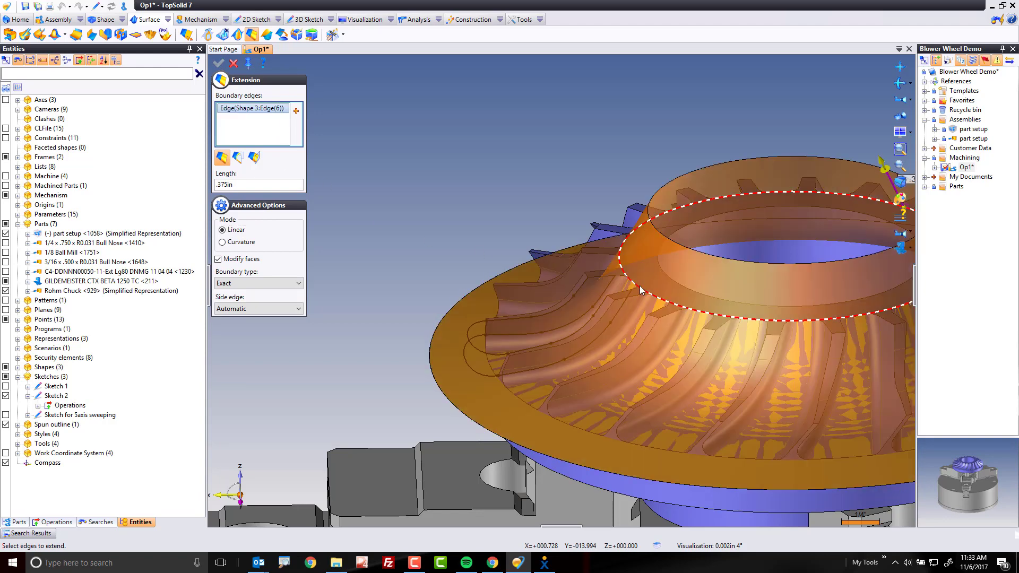
click(248, 186)
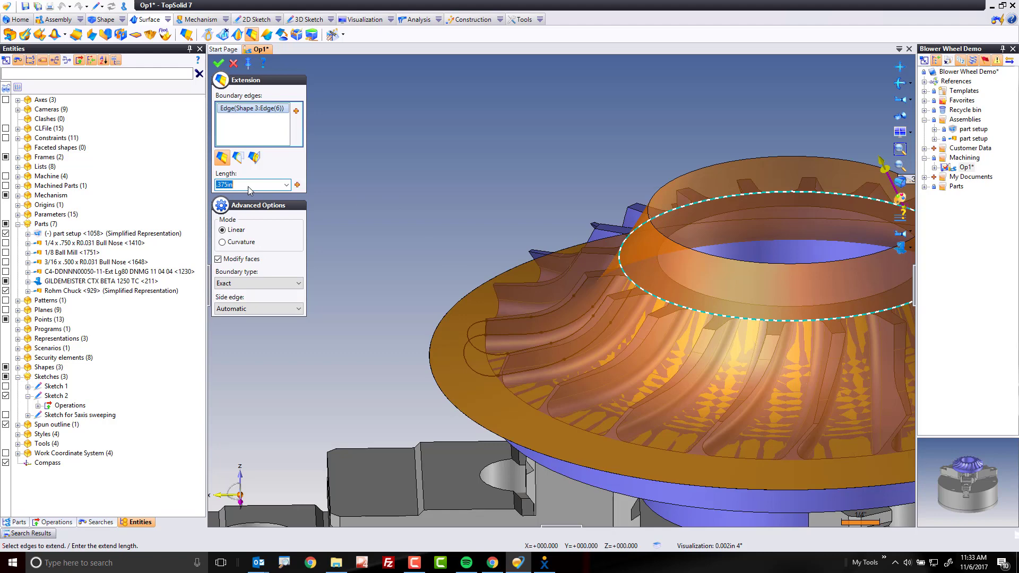
text(.2)
key(Tab)
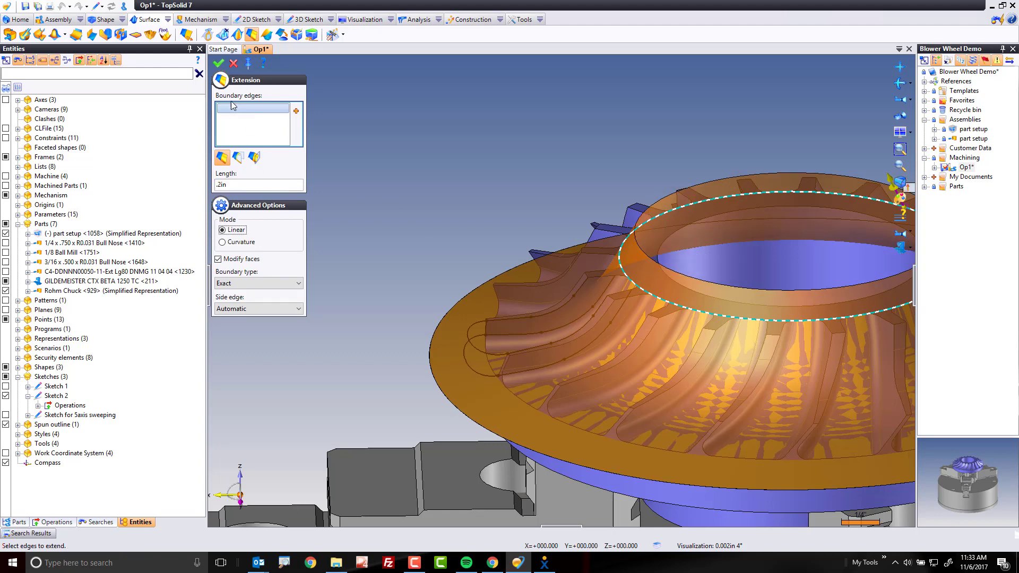
click(220, 65)
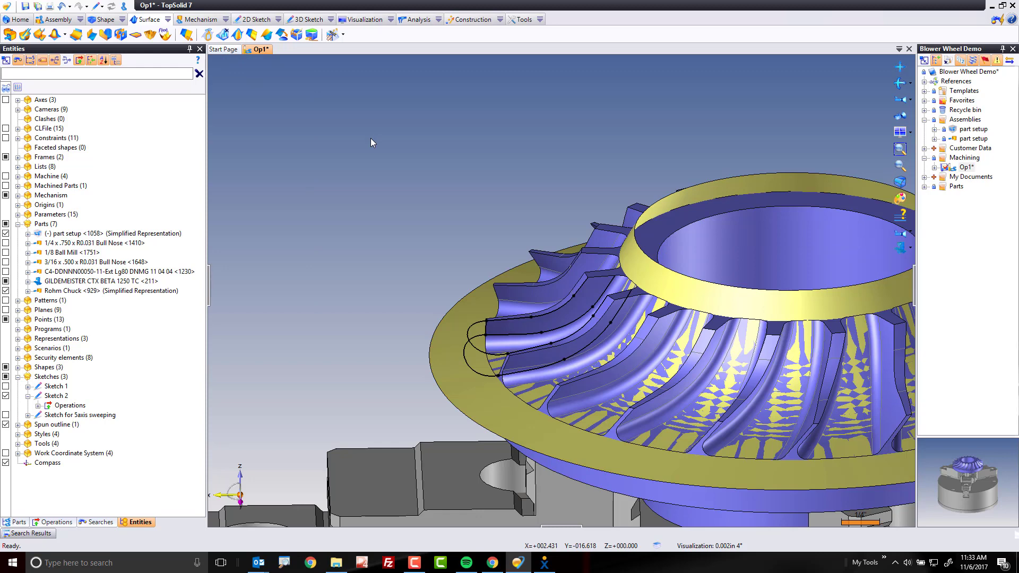
Return to the CAM context and save the Op1 document.
click(123, 6)
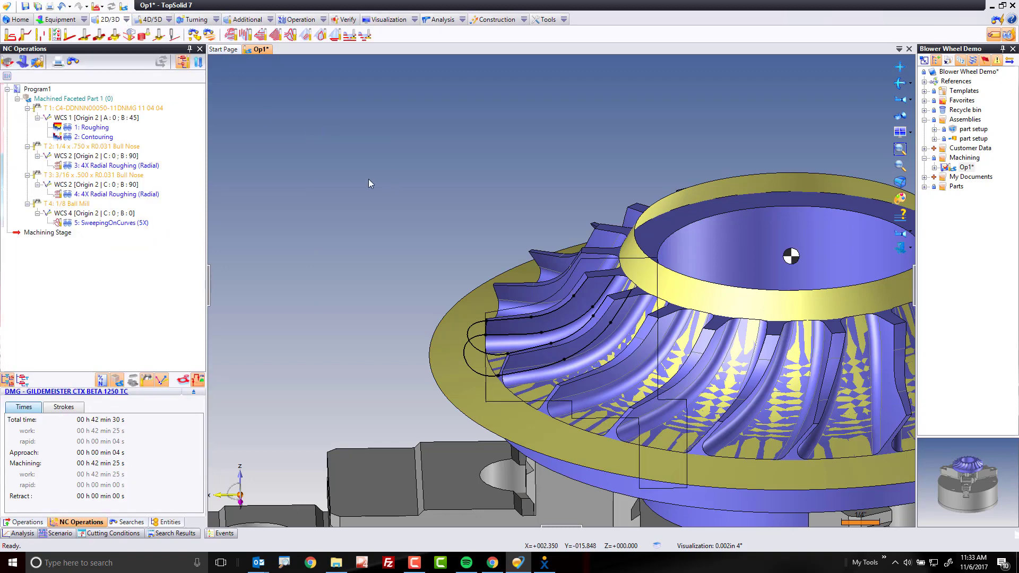
click(25, 5)
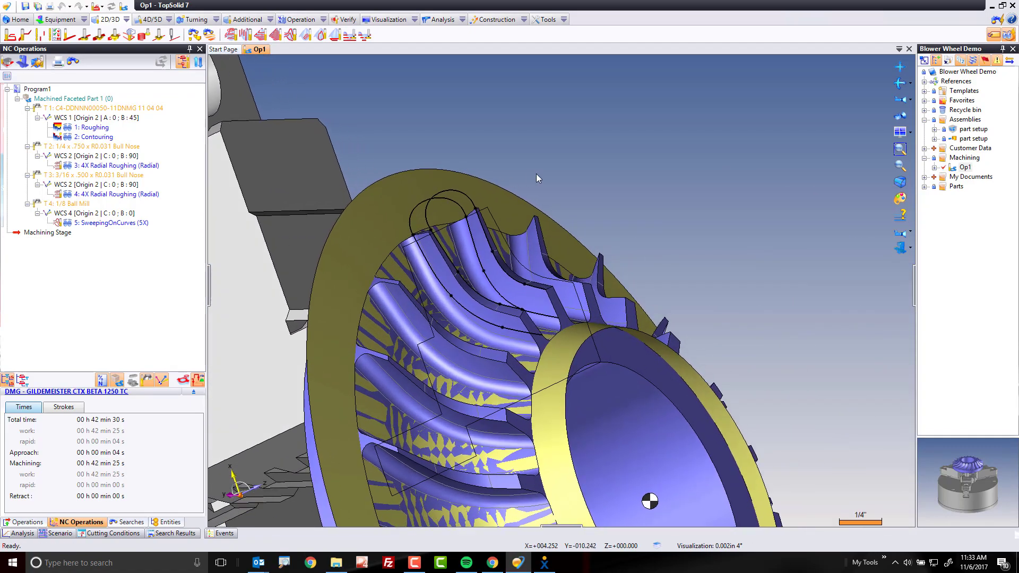
Create a Swarf (Curves) operation with top curve Profile(14) and bottom curve Profile(26).
right_click(535, 132)
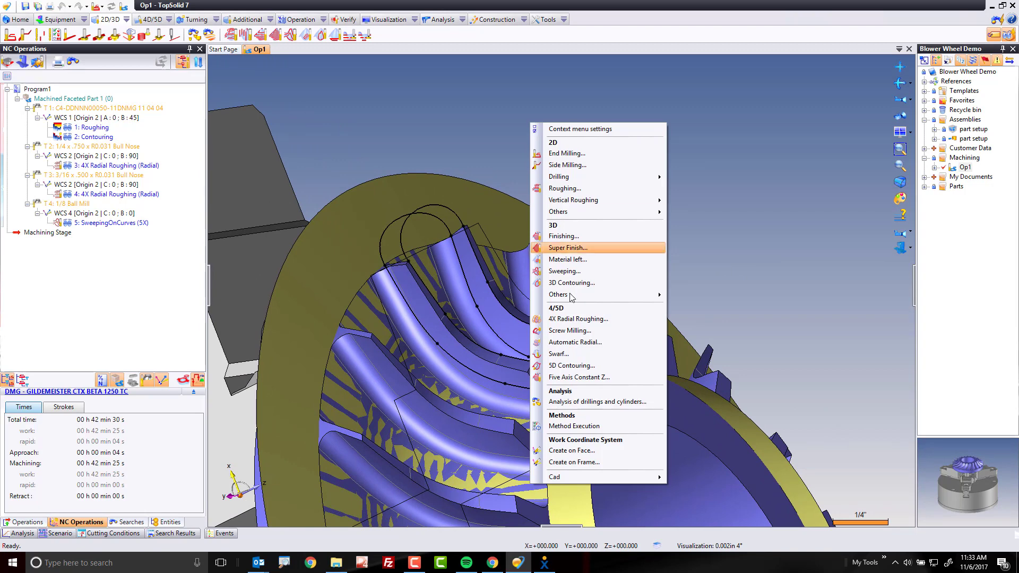
click(559, 353)
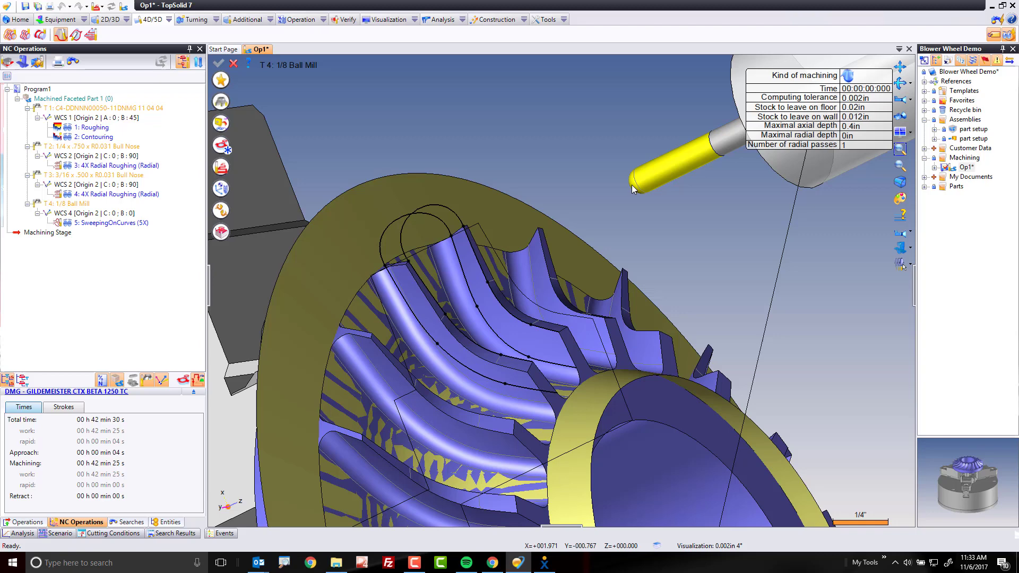
click(848, 75)
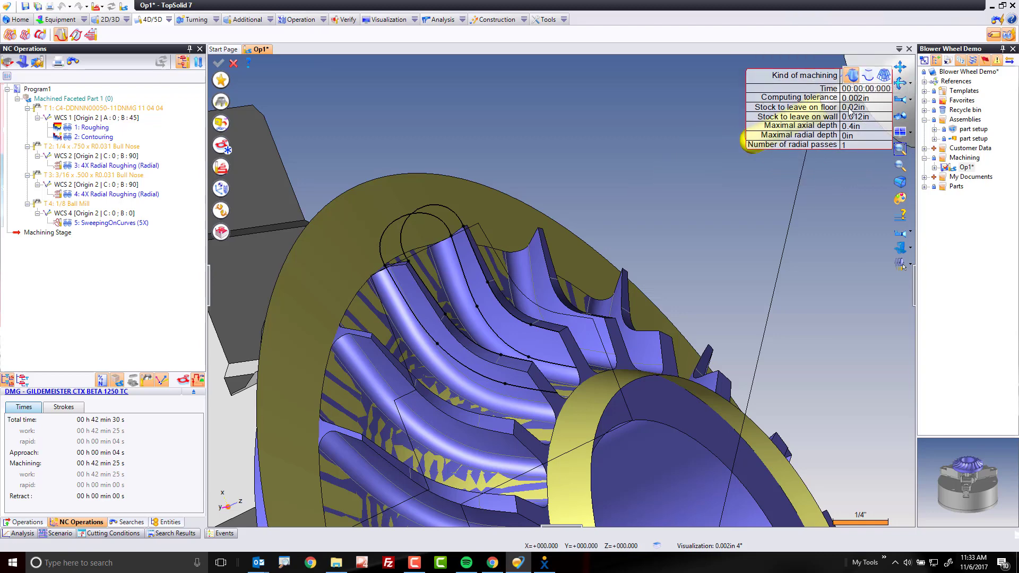
click(868, 77)
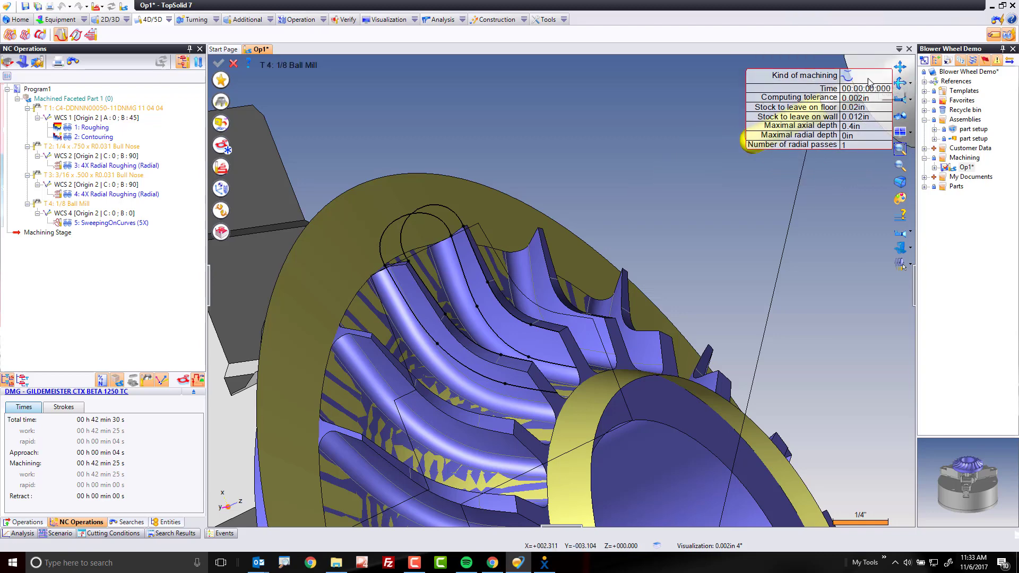
click(222, 144)
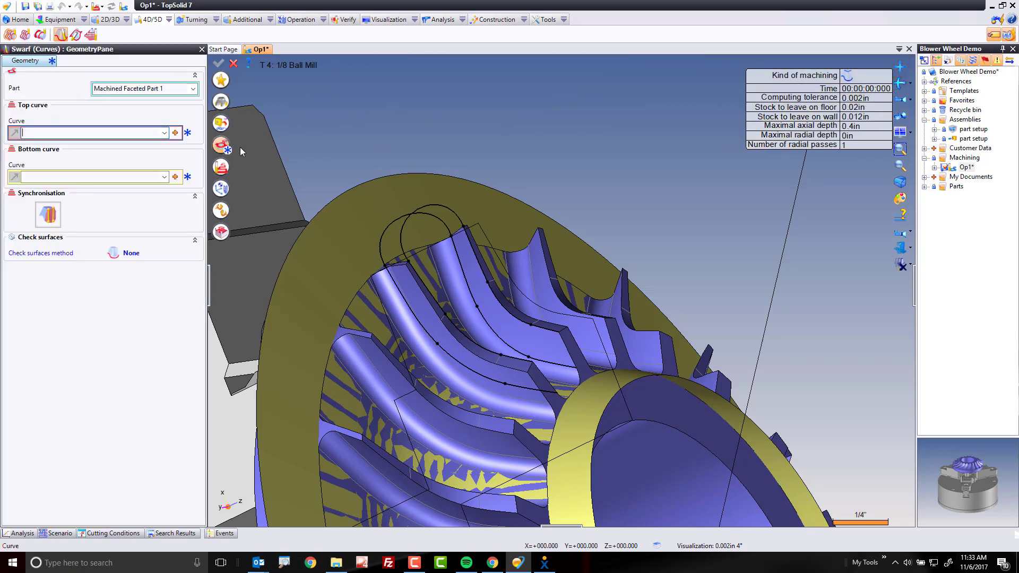
click(533, 322)
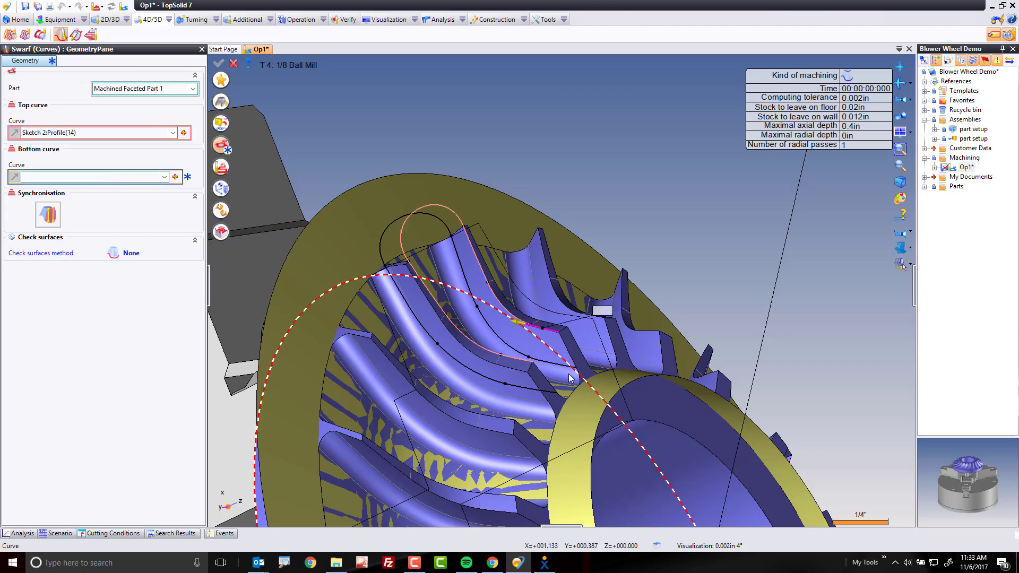
click(526, 392)
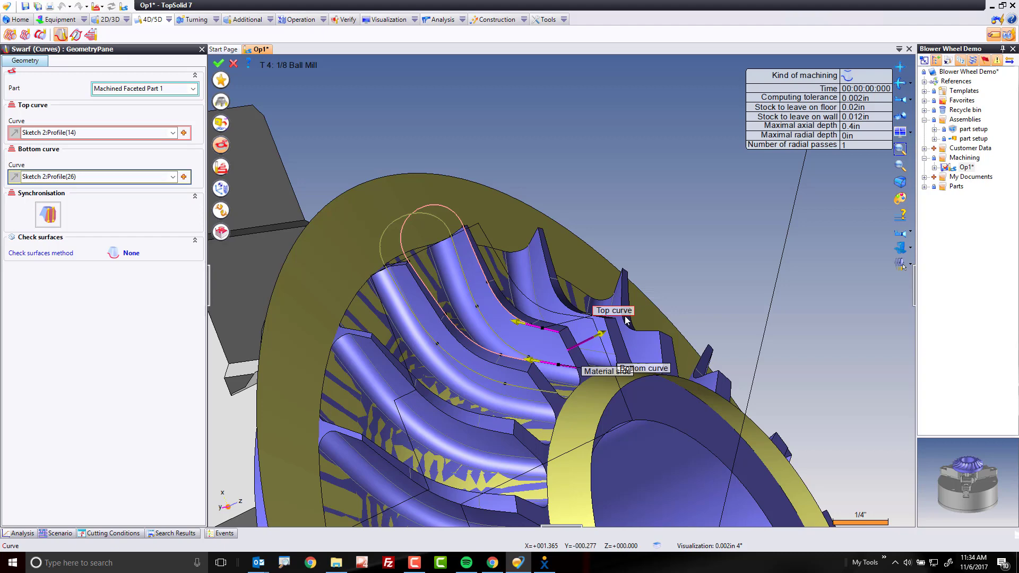
Set the check surface method to Faces, pick the wheel face, and validate the operation.
click(64, 254)
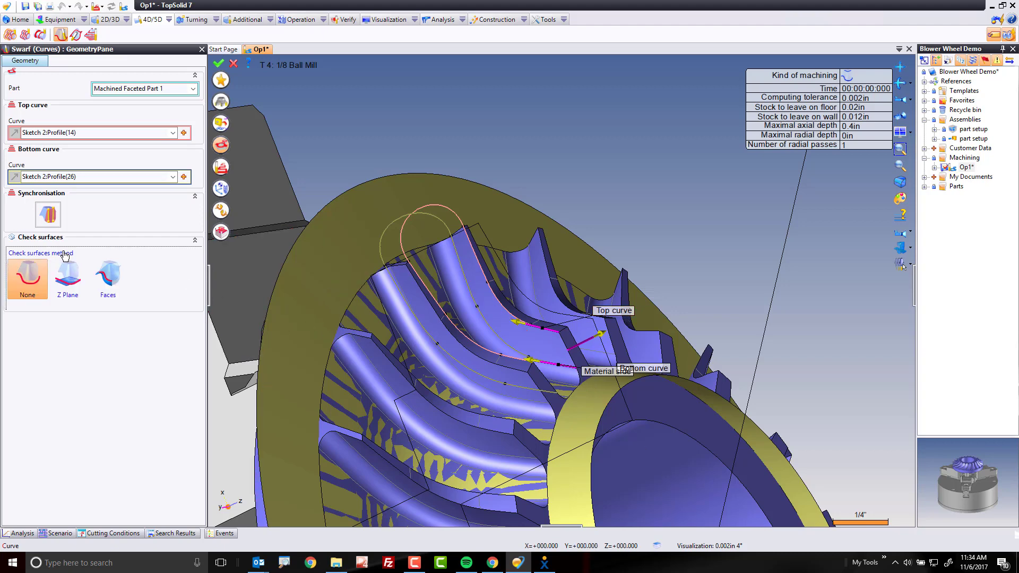
click(106, 287)
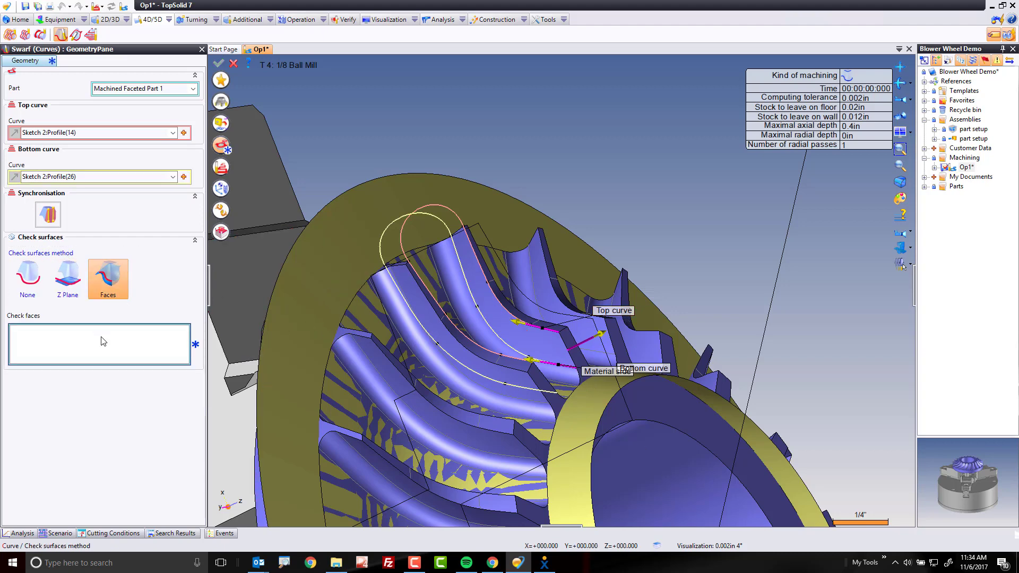
click(351, 217)
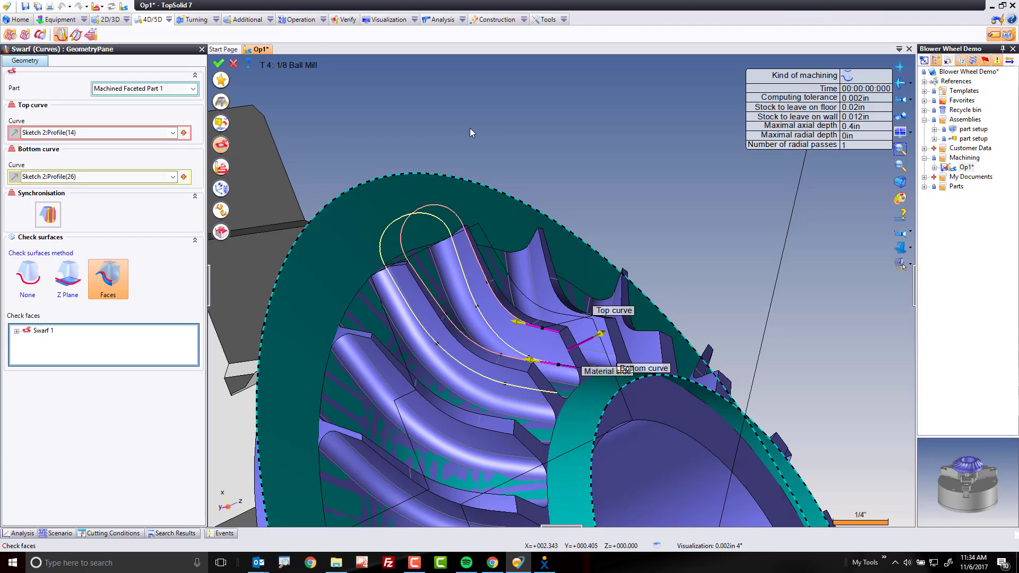
click(223, 64)
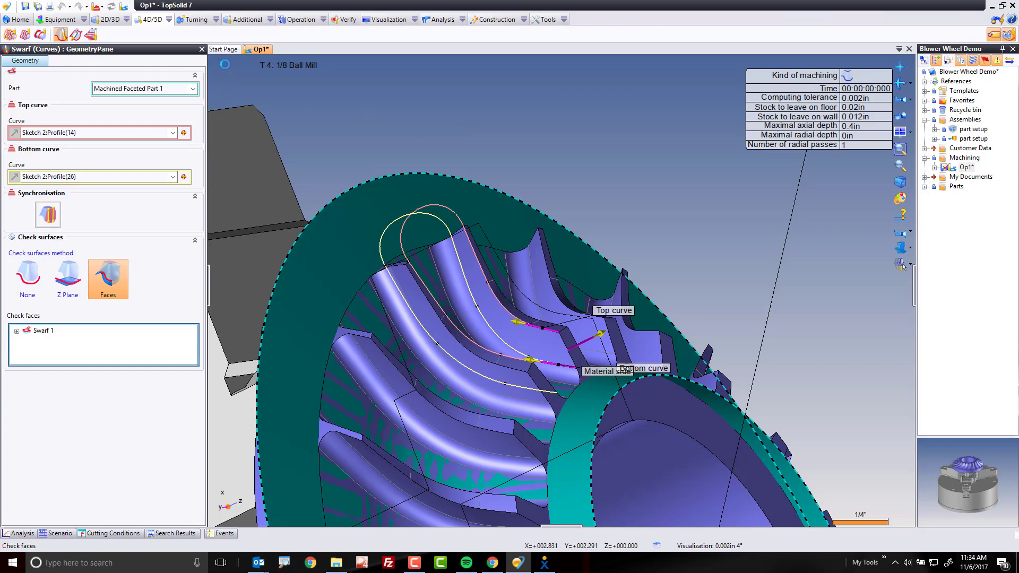
scroll(511, 174, down, 5)
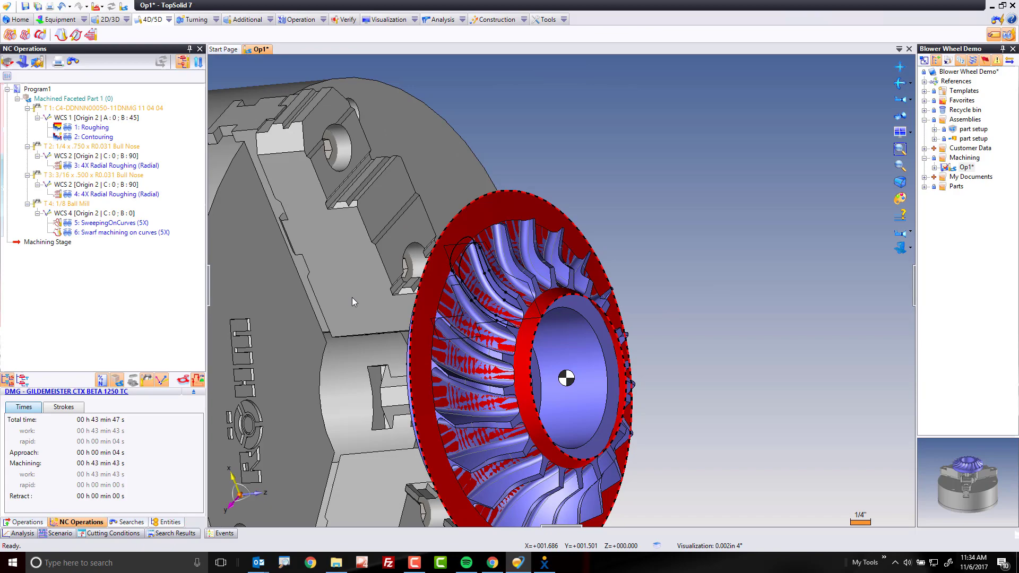
Reopen '6: Swarf machining on curves (5X)' and show its Set Swarf Geometry synchronisation.
click(77, 233)
click(67, 241)
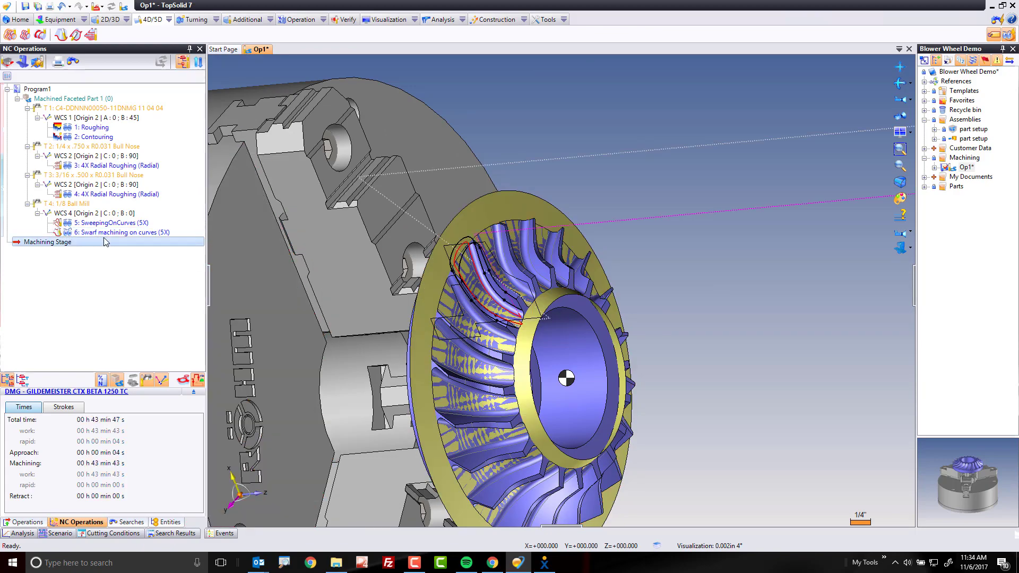
scroll(499, 316, up, 5)
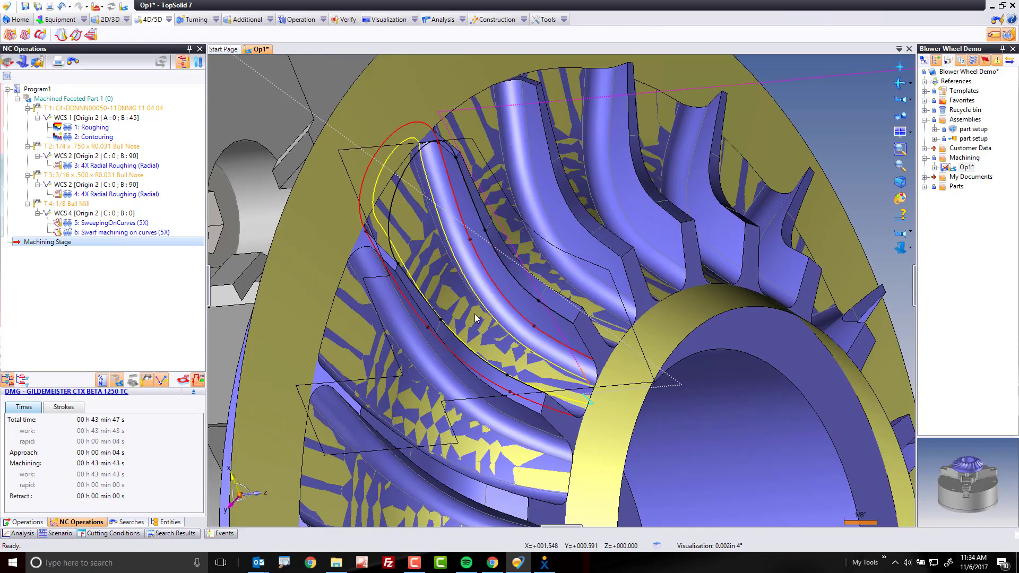
double_click(102, 234)
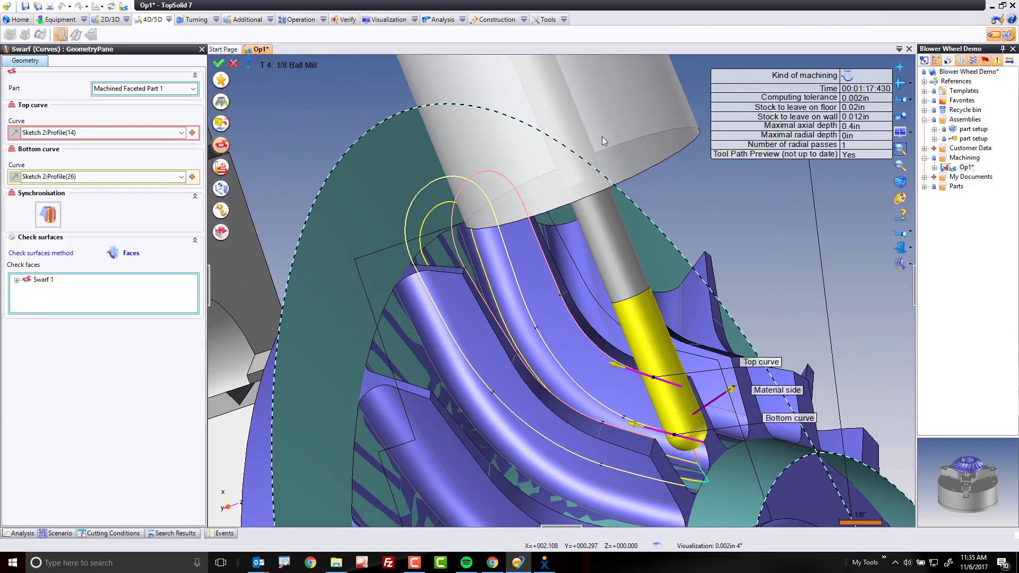
click(49, 215)
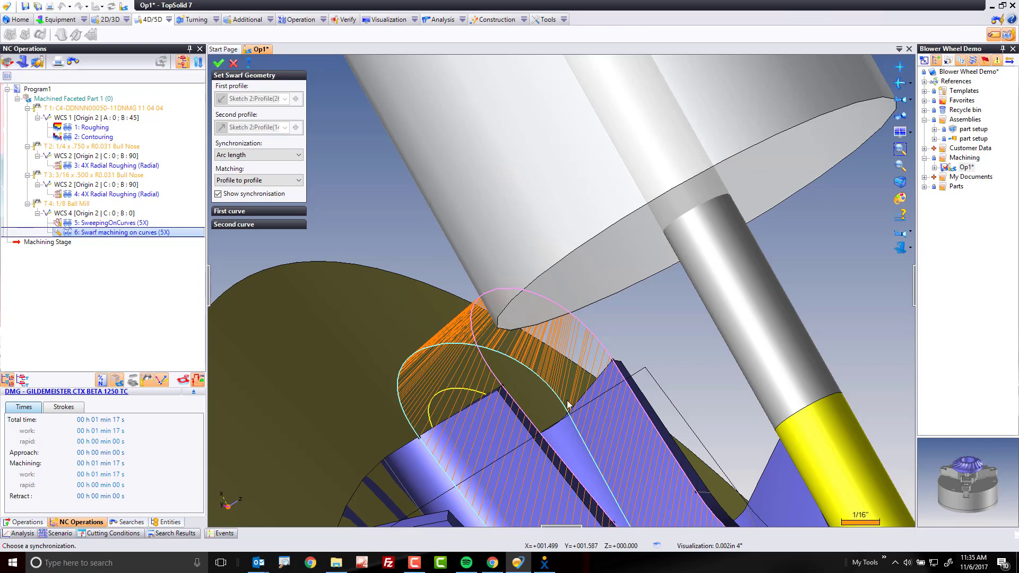
Switch curve matching to Point to point and define sync pair 2.
middle_drag(568, 403, 368, 195)
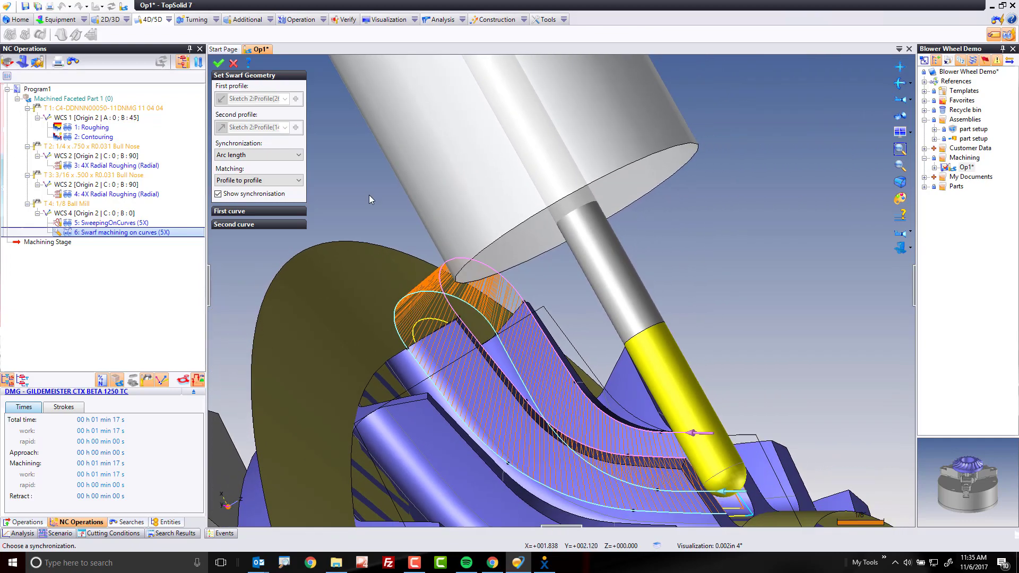
click(275, 180)
click(261, 198)
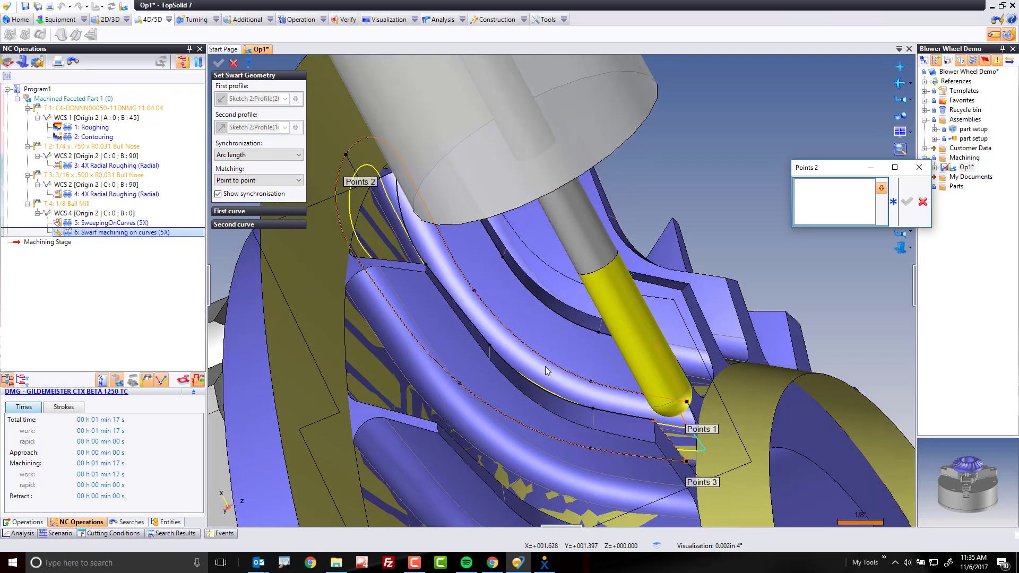
click(591, 382)
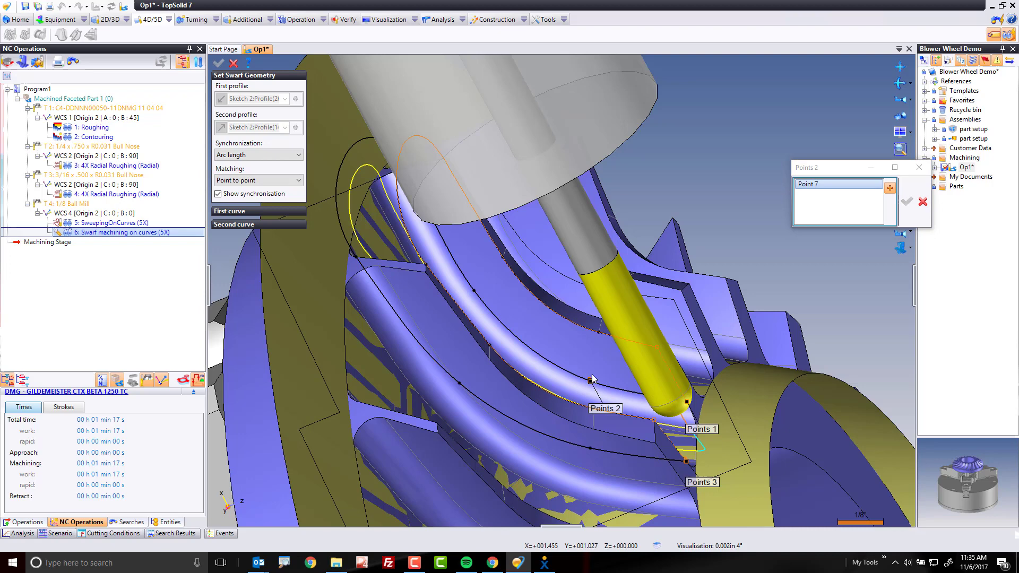
click(599, 333)
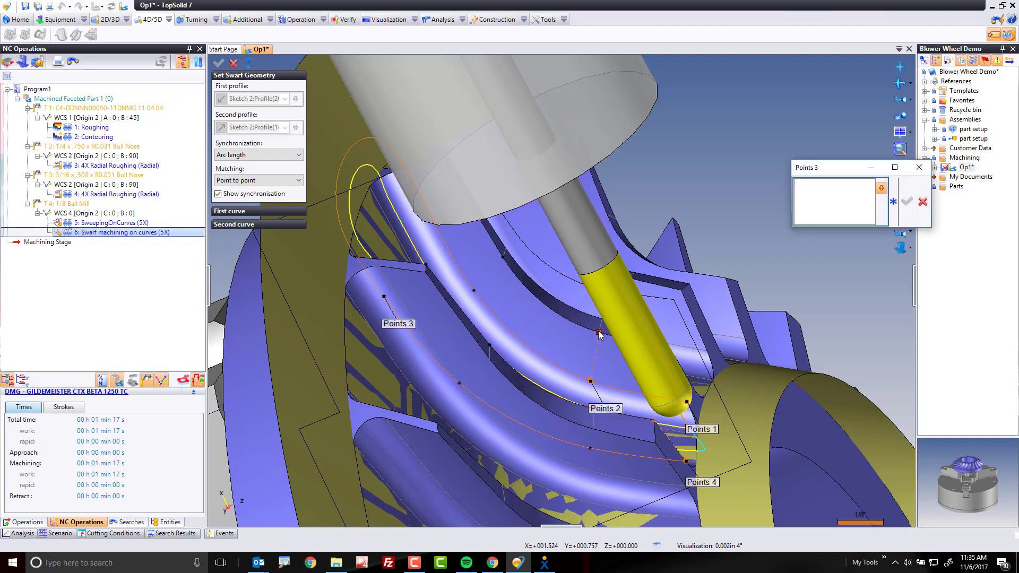
Pick the blade curve points for sync pairs 3, 4 and 5.
click(475, 290)
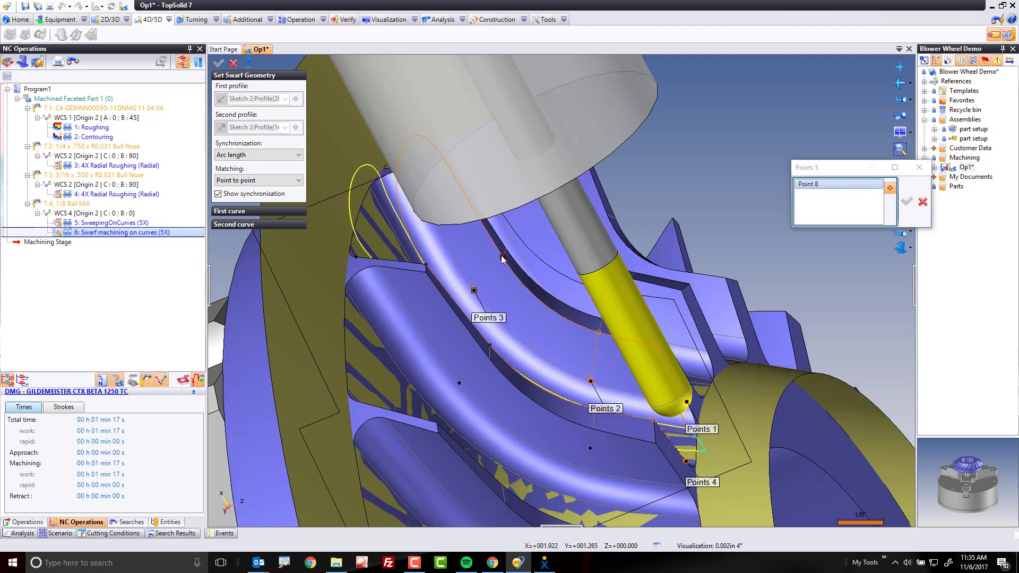
click(507, 316)
middle_drag(507, 316, 488, 333)
click(482, 327)
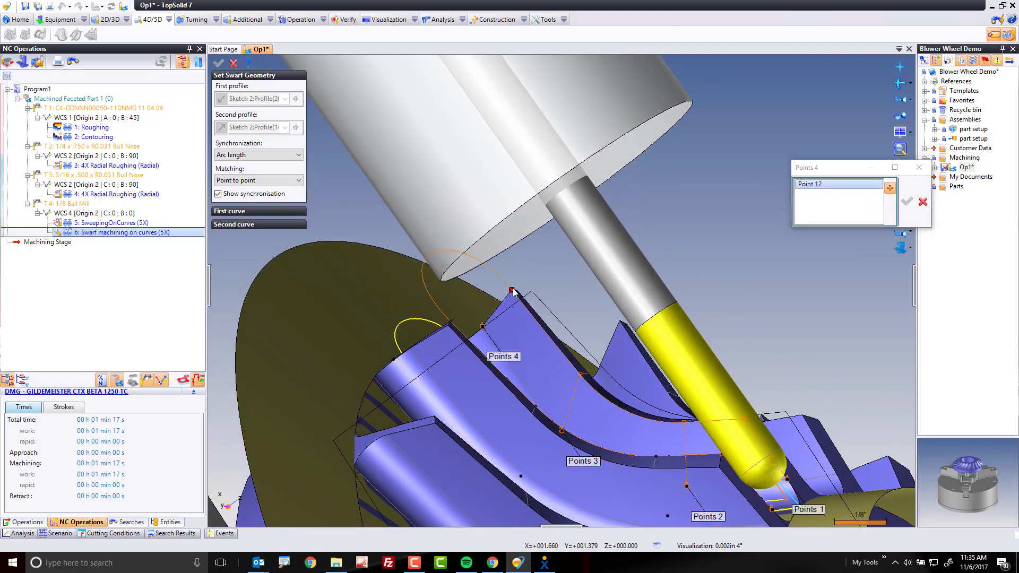
click(540, 343)
scroll(539, 343, up, 5)
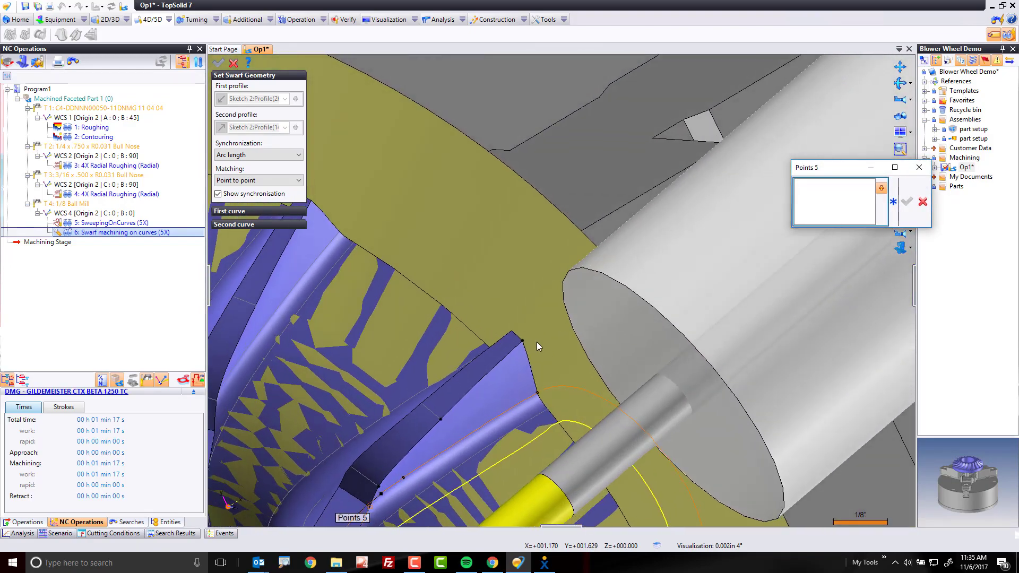
click(539, 391)
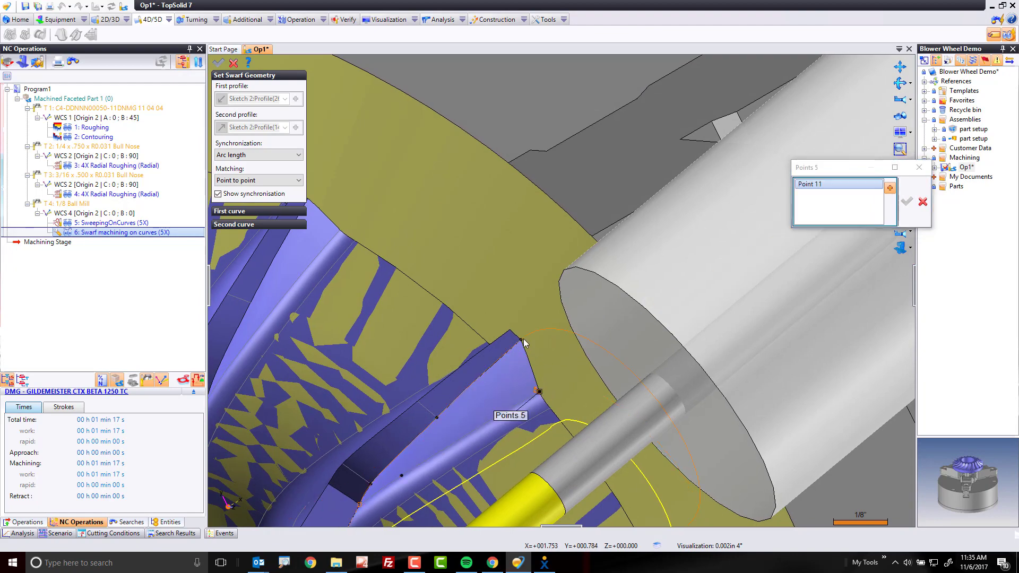
click(521, 341)
Pick sync pairs 6 through 8 and finish the point list.
middle_drag(521, 342, 461, 413)
click(452, 405)
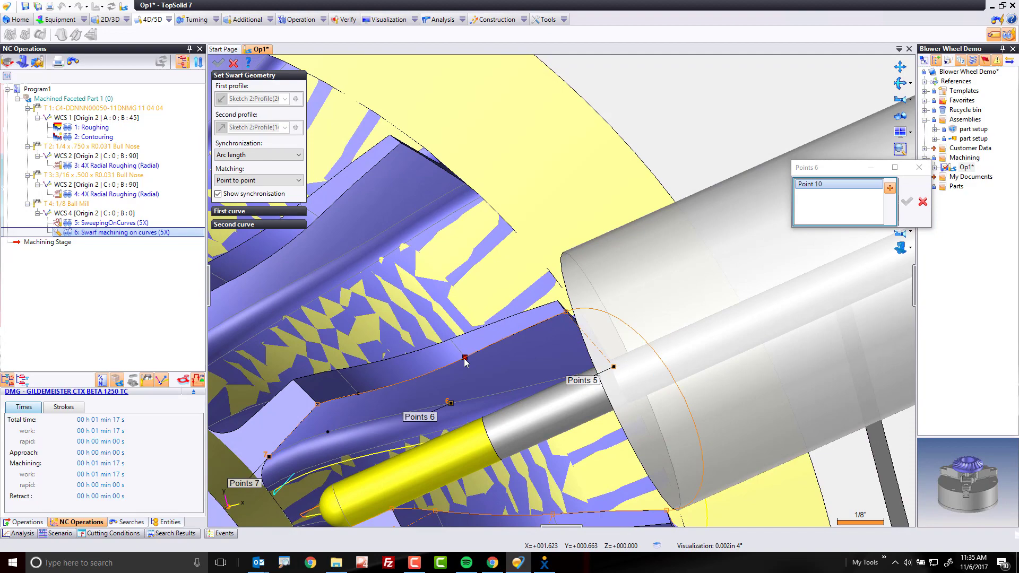
click(451, 403)
click(328, 432)
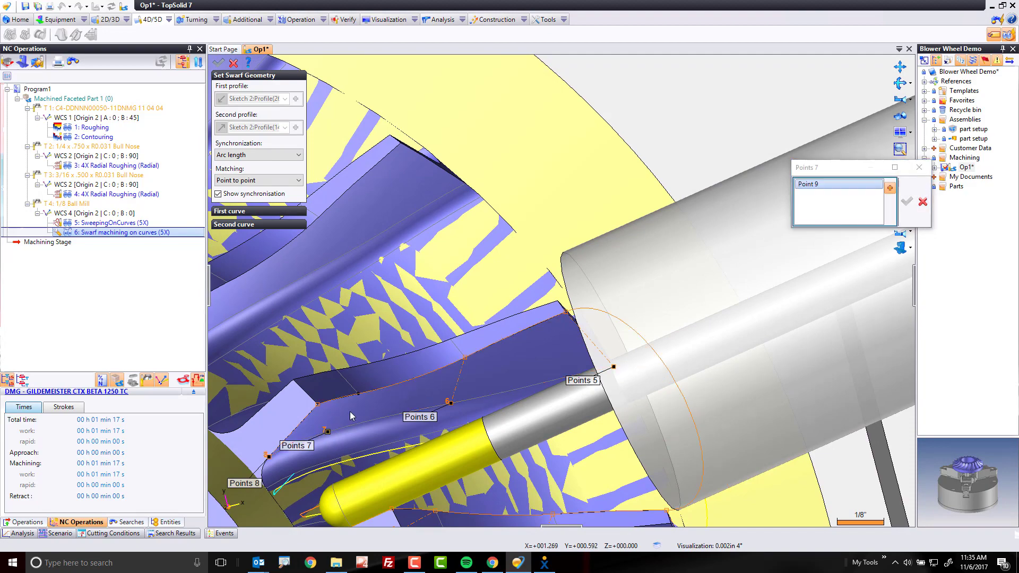
click(519, 373)
scroll(518, 373, down, 3)
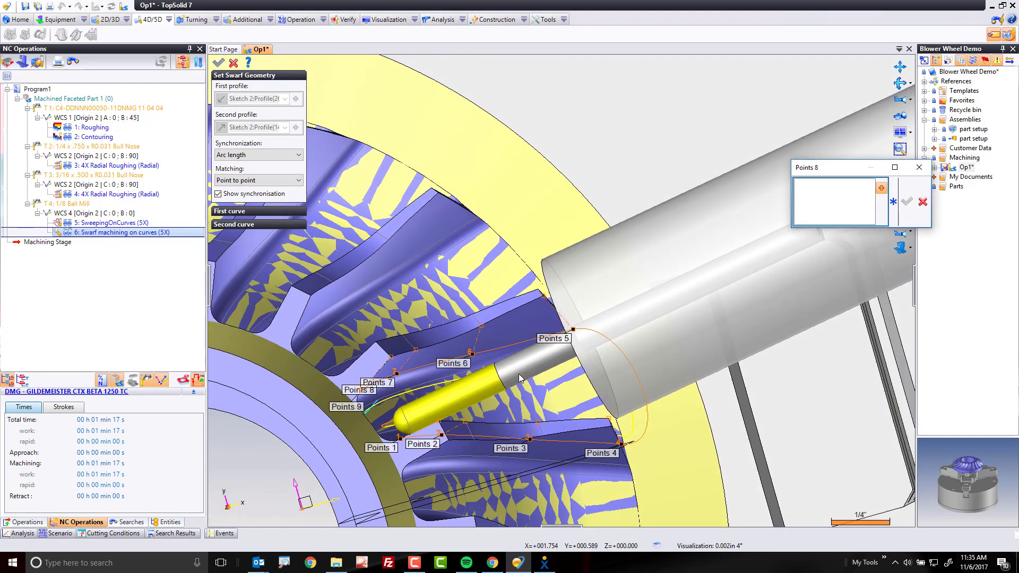
click(923, 204)
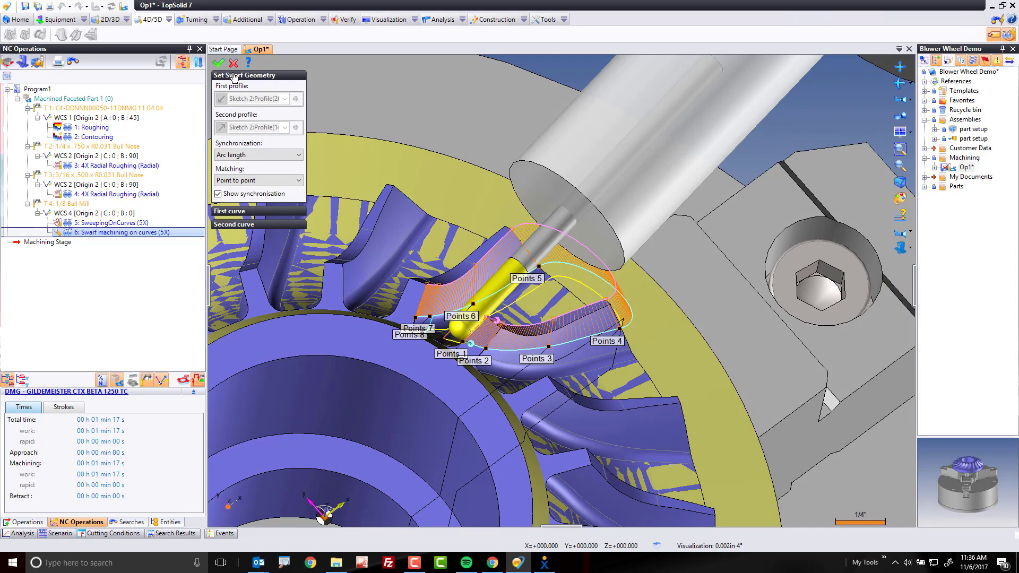
Confirm the synchronisation, set Lead in over cut to .15in, and validate the operation.
click(219, 62)
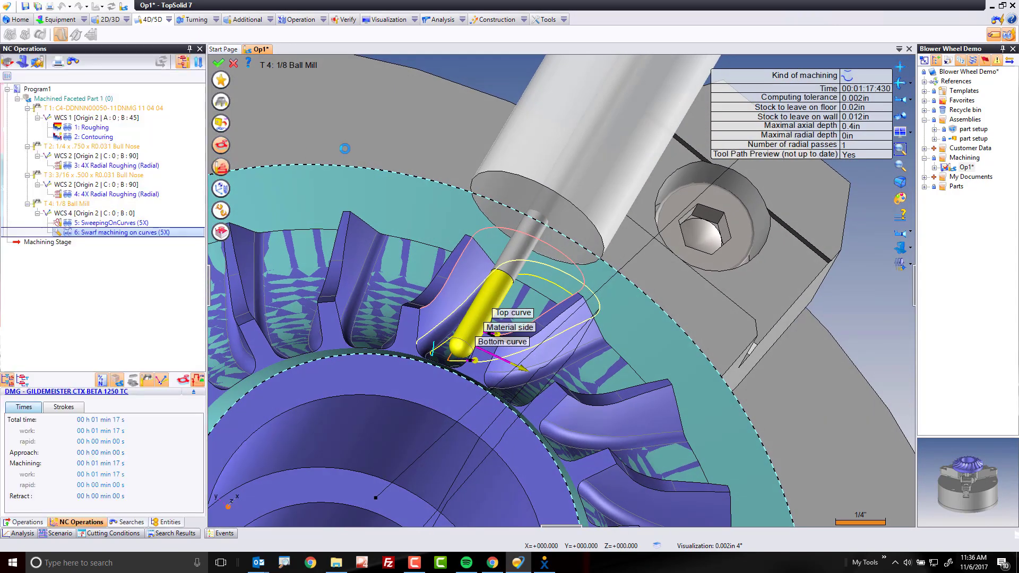
click(85, 62)
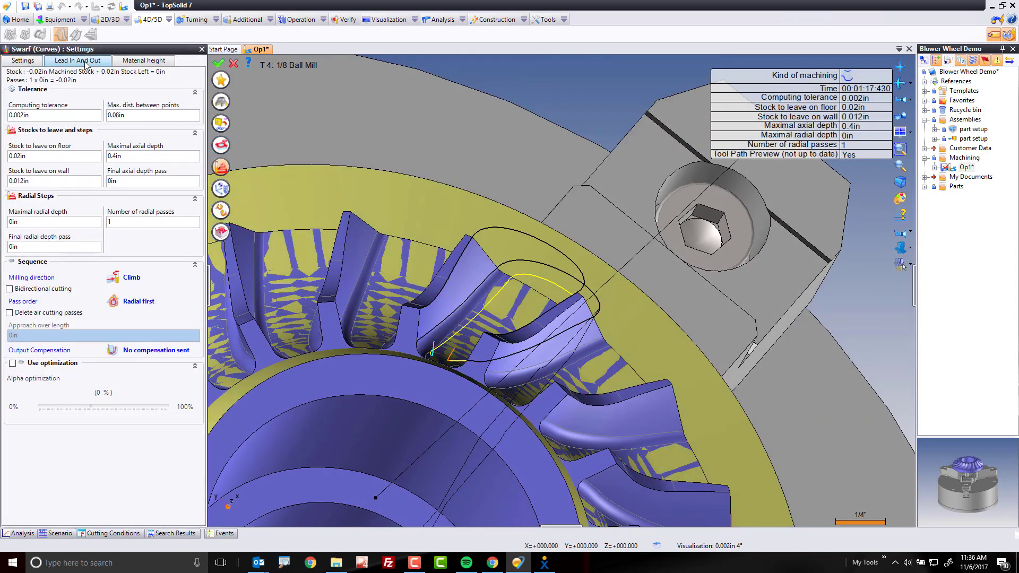
click(36, 241)
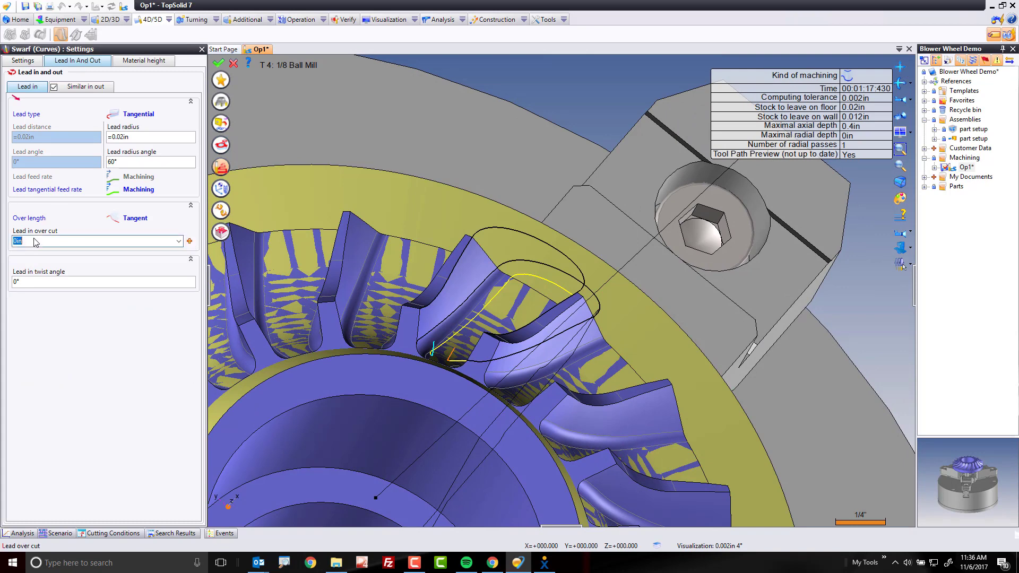
text(.15)
key(Tab)
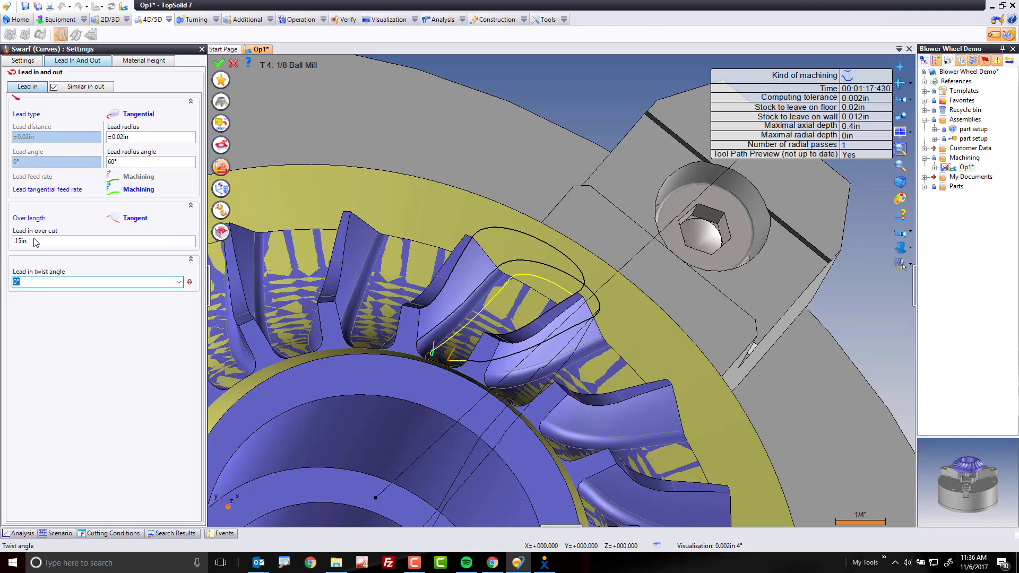
click(219, 62)
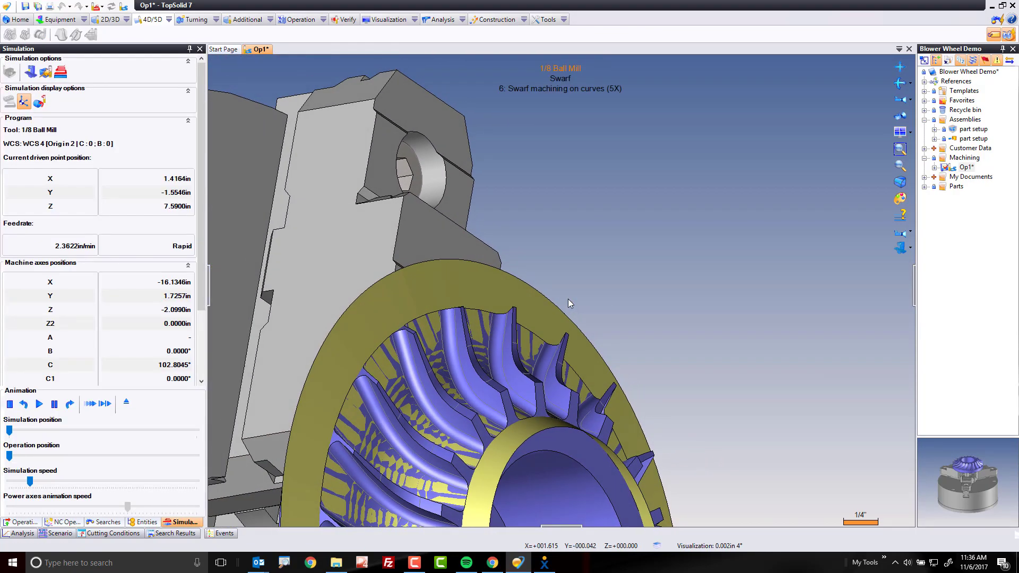
Switch the simulation to toolpath mode to play operation 6's swarf path.
click(30, 72)
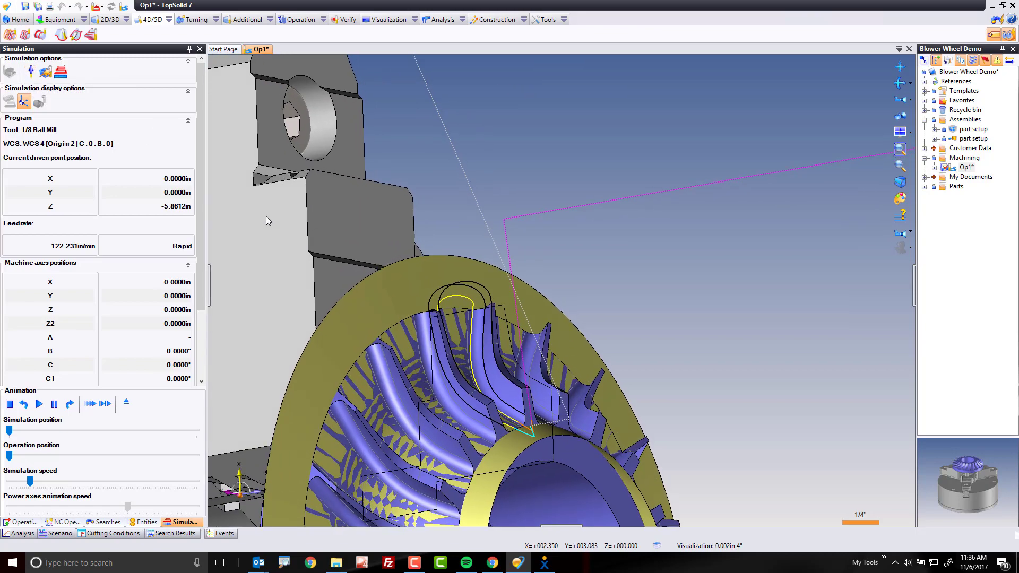